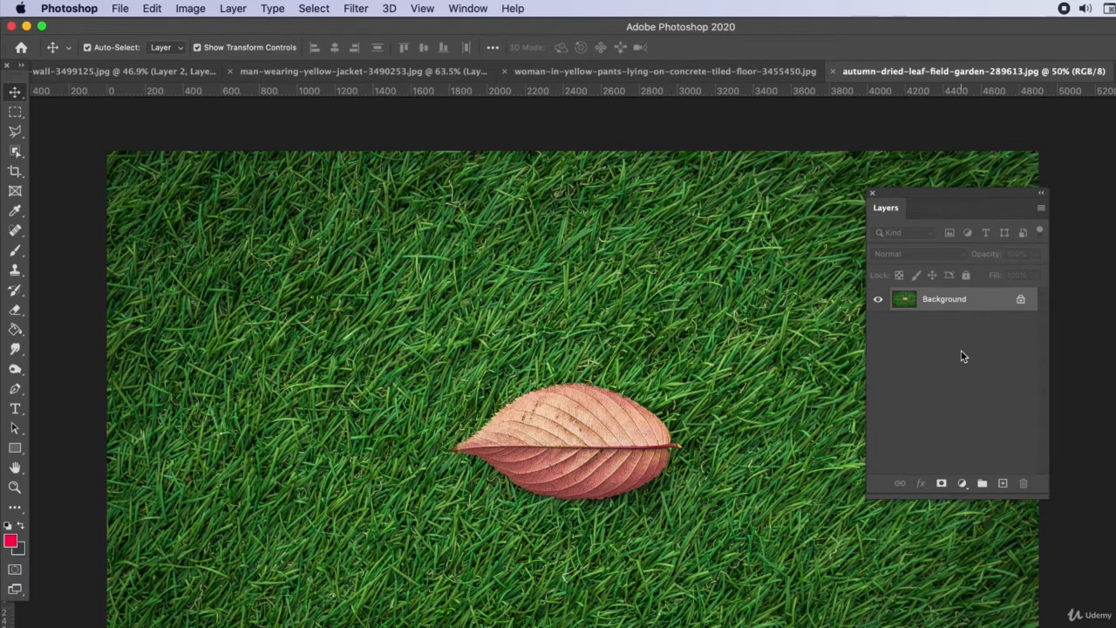
- Convert the Background to an editable layer named Layer 0 and draw a loose lasso selection around the leaf
double_click(995, 303)
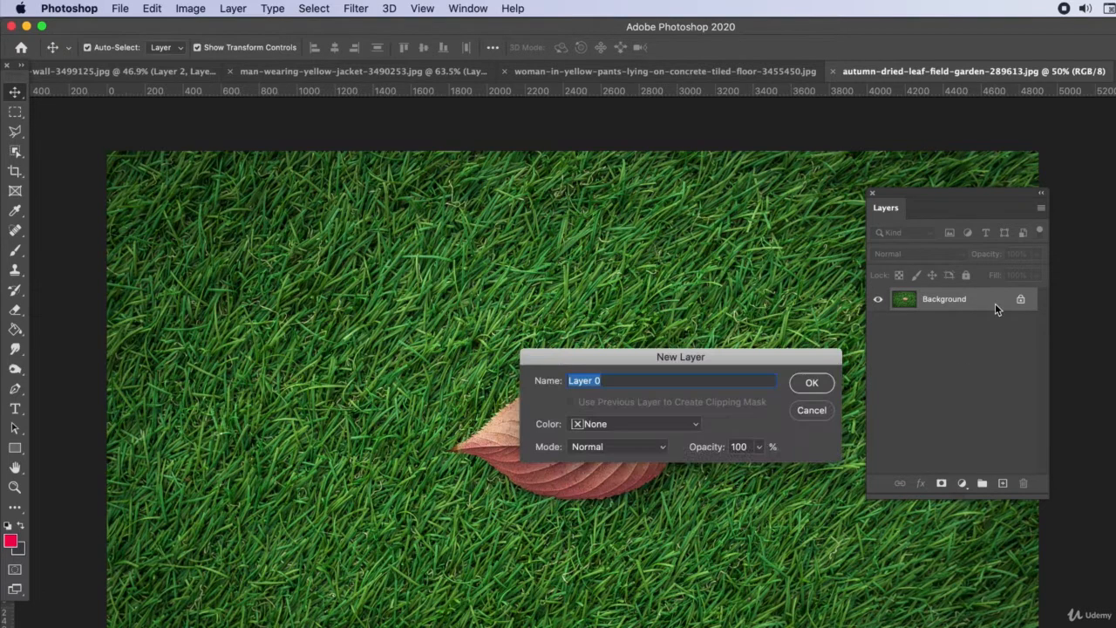
click(815, 381)
click(14, 132)
click(14, 133)
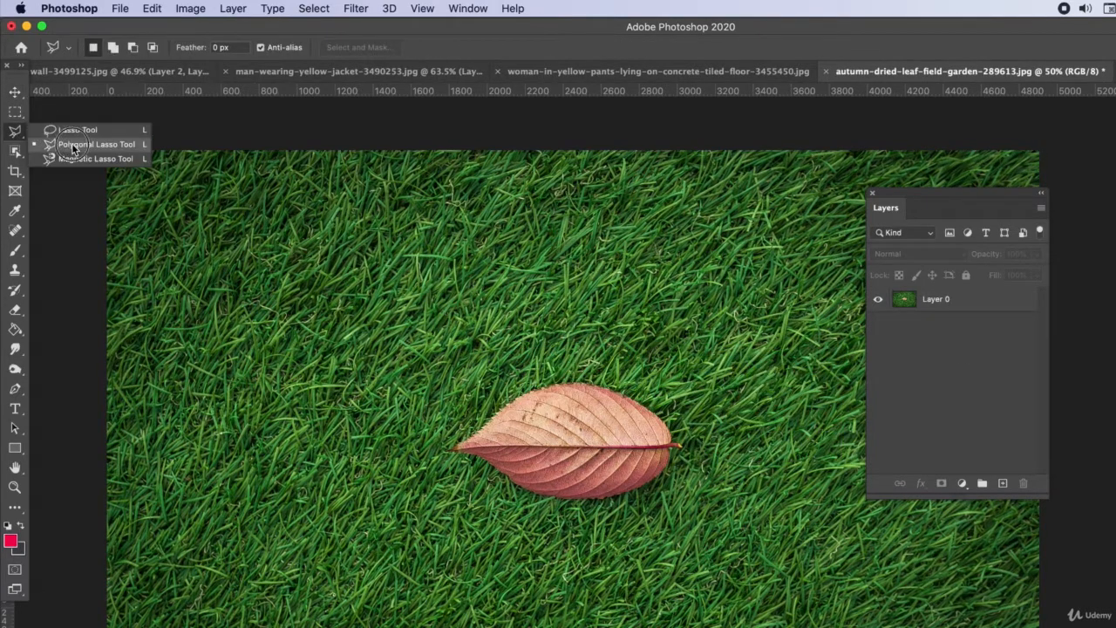
click(72, 127)
mouse_move(447, 450)
mouse_down()
mouse_move(541, 372)
mouse_move(631, 367)
mouse_move(677, 405)
mouse_move(700, 447)
mouse_move(677, 493)
mouse_move(573, 519)
mouse_move(502, 511)
mouse_move(442, 456)
mouse_up()
- Remove the selected leaf with Content-Aware Fill output to a separate layer, then clear the selection
click(152, 8)
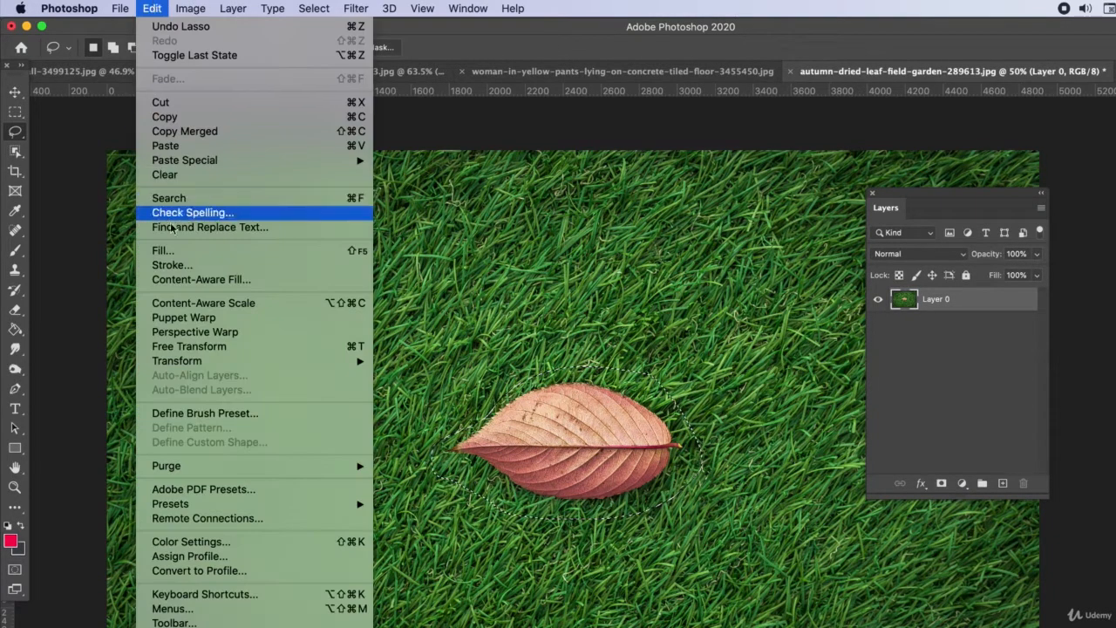
click(183, 279)
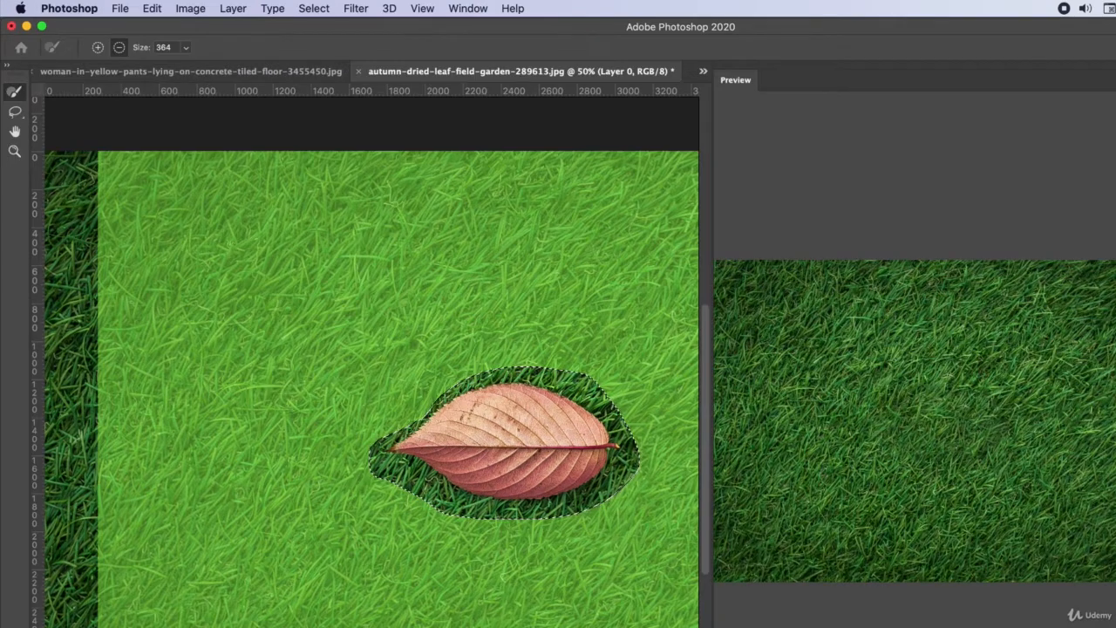
scroll(915, 420, up, 5)
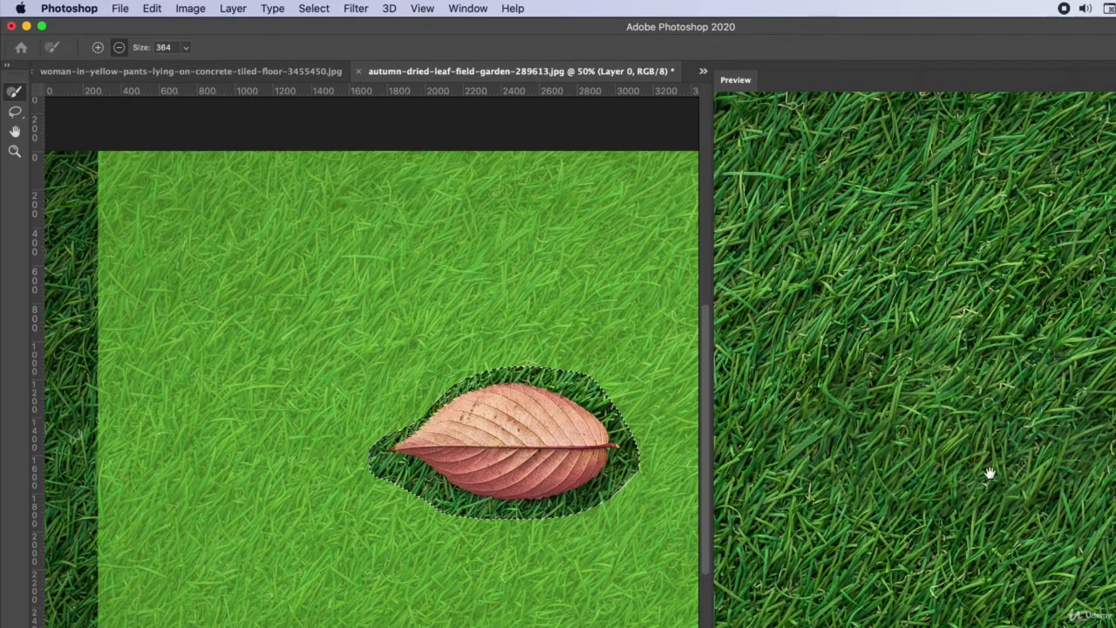
key(l)
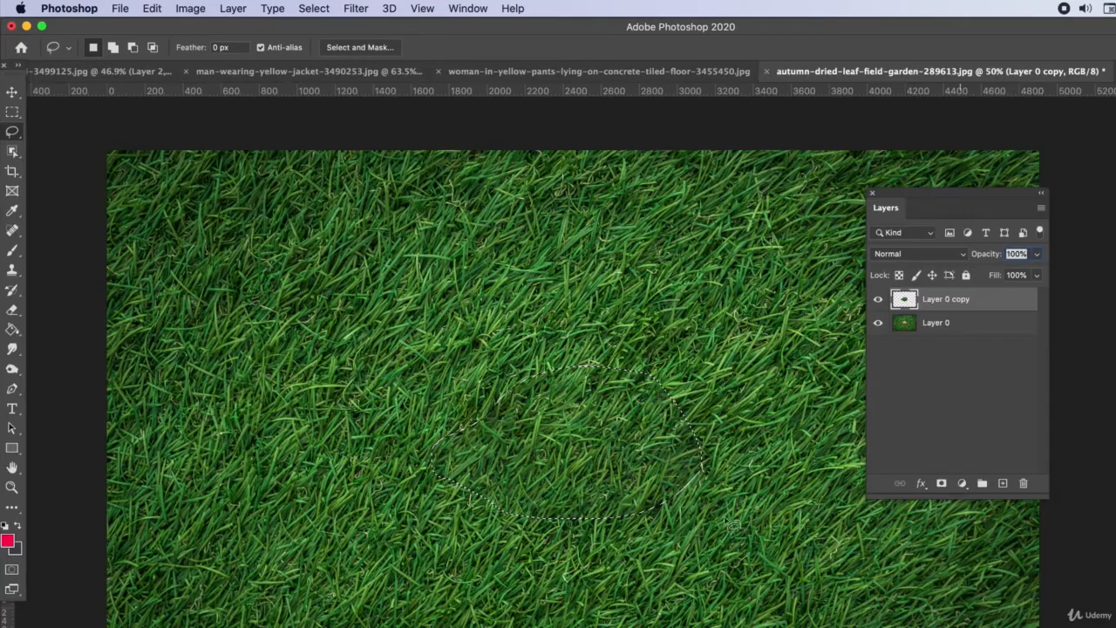
click(13, 113)
click(98, 197)
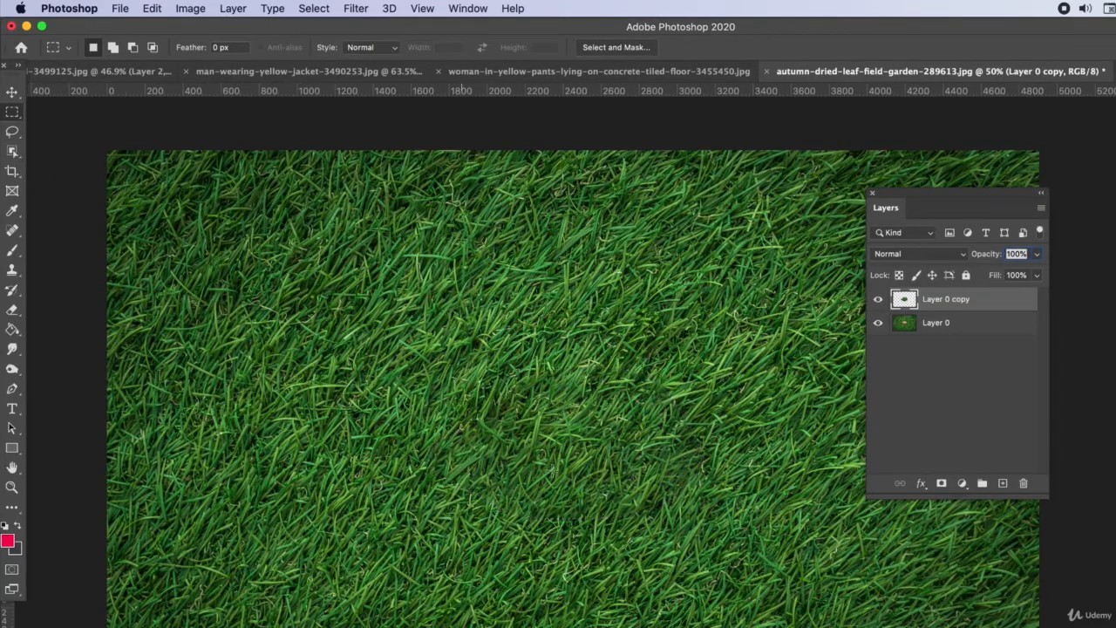
- Move the Layers panel off the filled grass area and add an empty layer above Layer 0 copy
scroll(659, 555, up, 5)
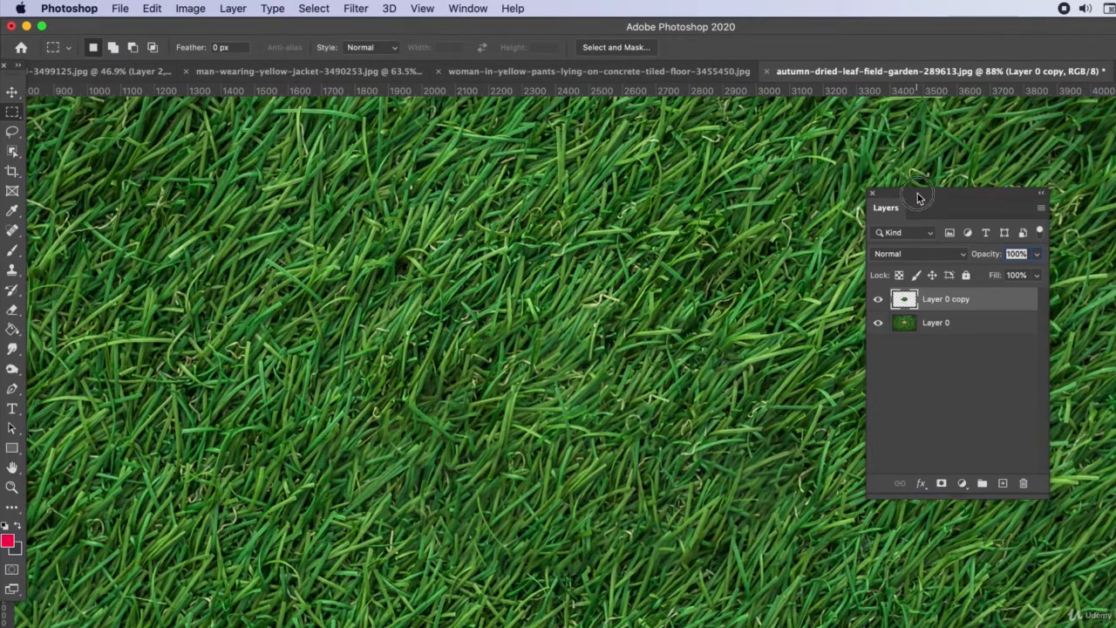
drag(919, 196, 1009, 209)
scroll(797, 545, up, 2)
scroll(797, 545, up, 2)
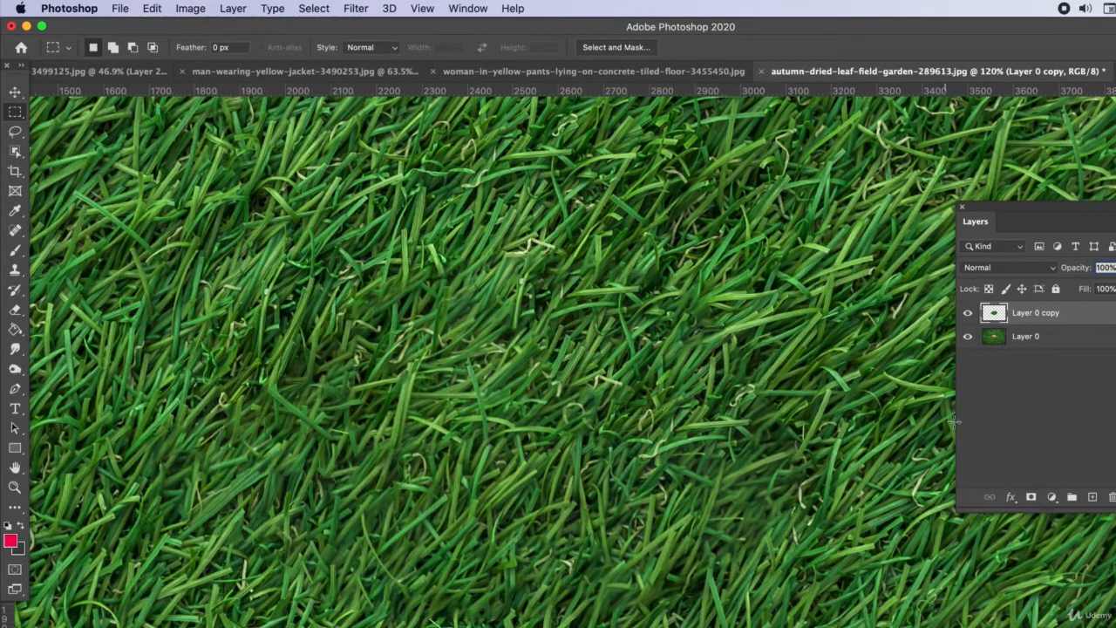
click(1090, 497)
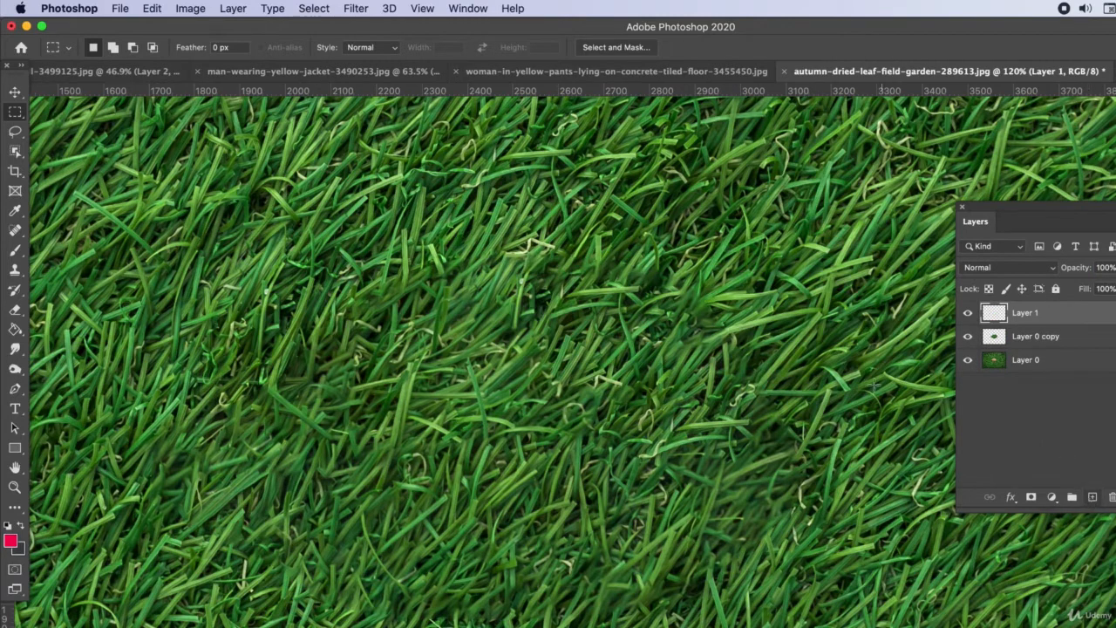
- Set up the Clone Stamp tool with a Soft Round brush of 156 px
click(14, 268)
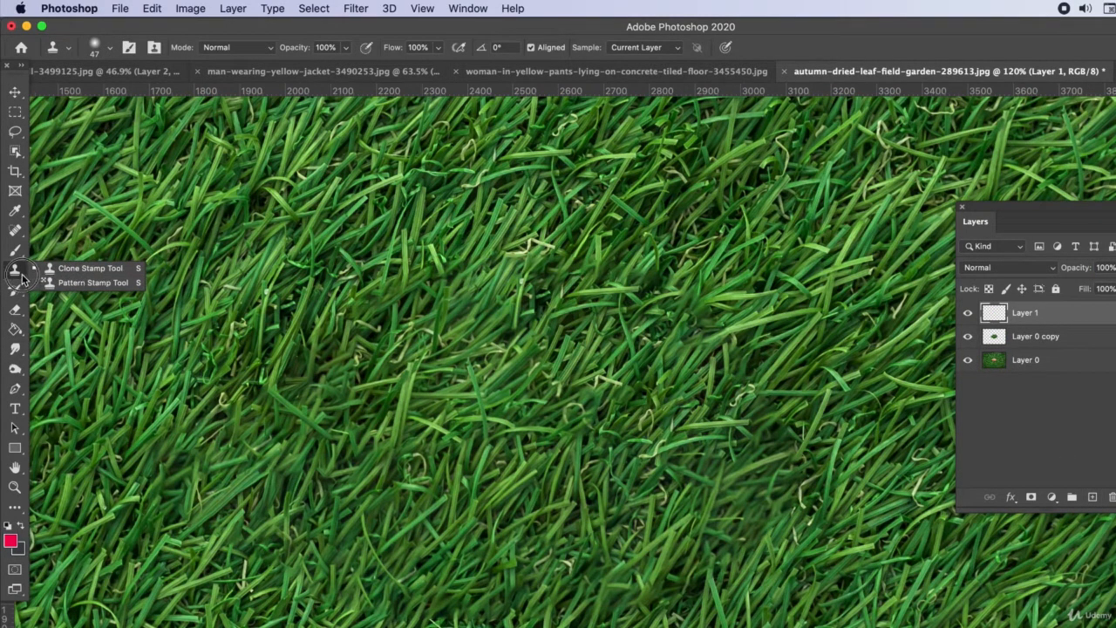
click(82, 268)
click(109, 47)
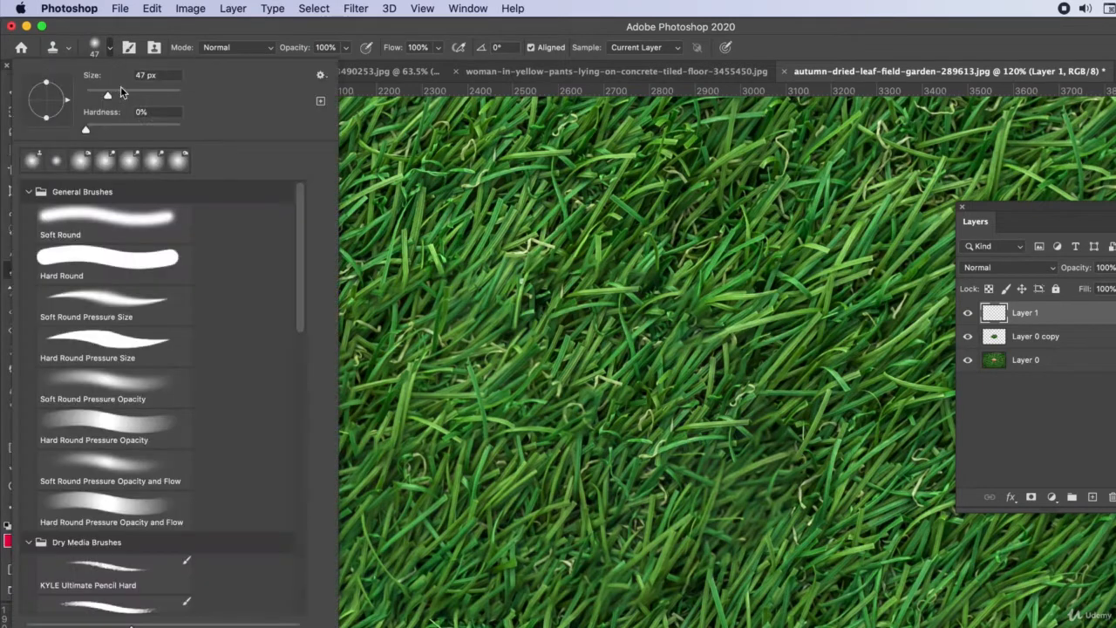
drag(143, 96, 146, 96)
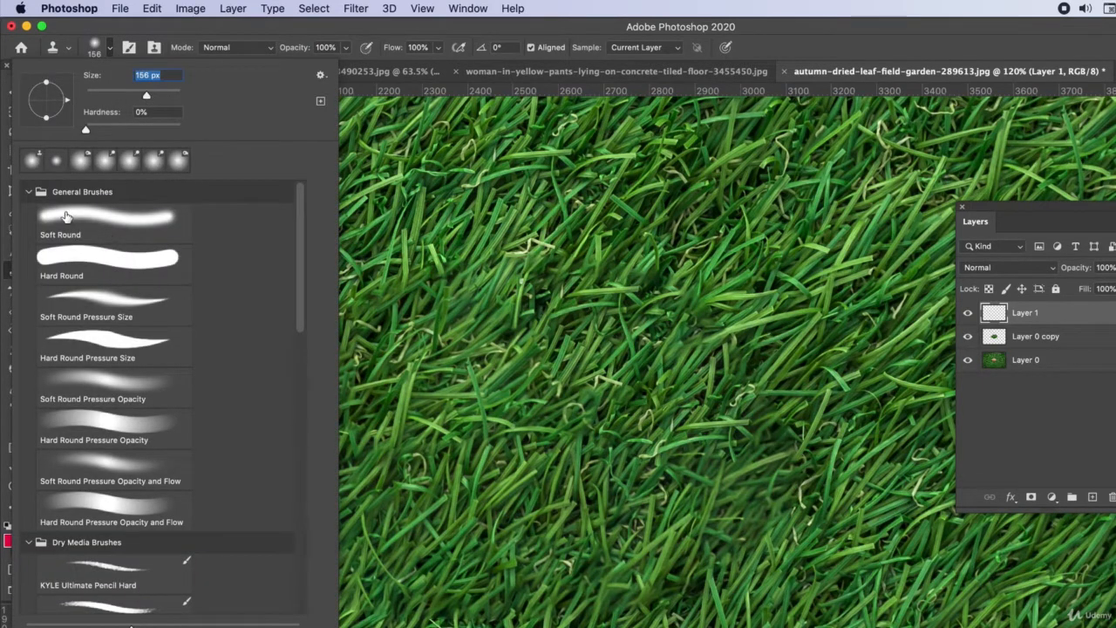
click(111, 242)
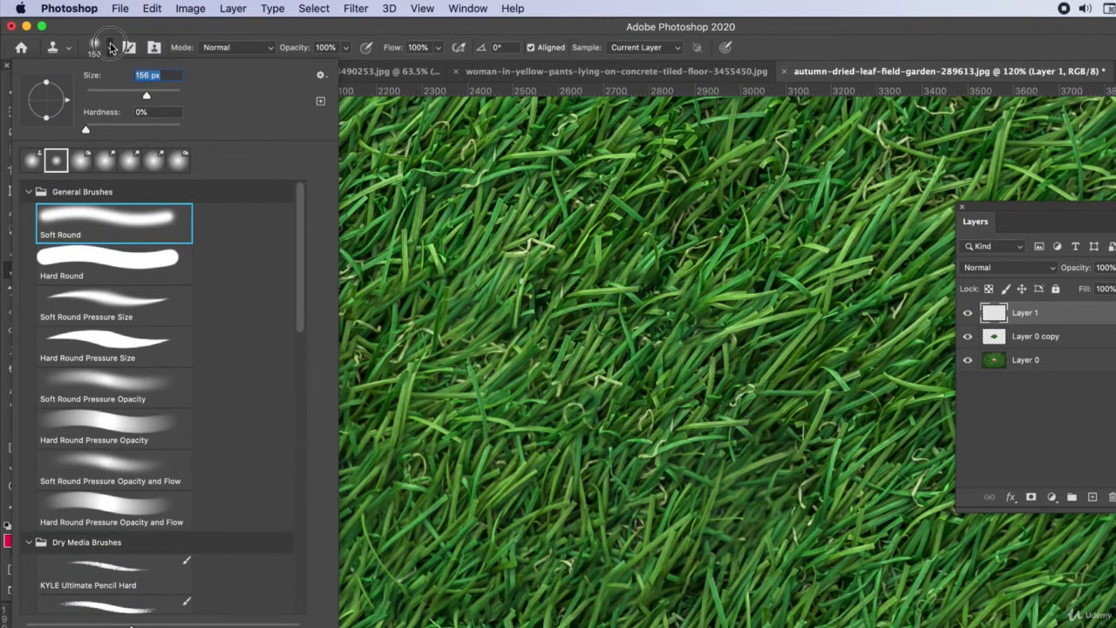
click(117, 29)
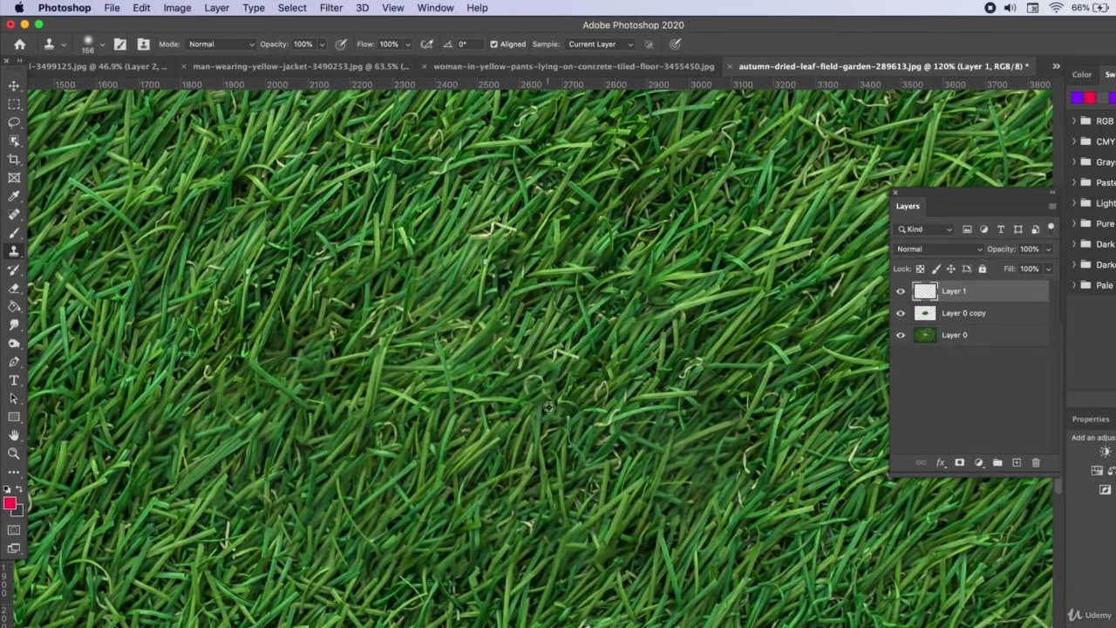
- Add an empty layer directly above Layer 0 for the cloned grass
scroll(608, 573, right, 2)
scroll(607, 573, right, 5)
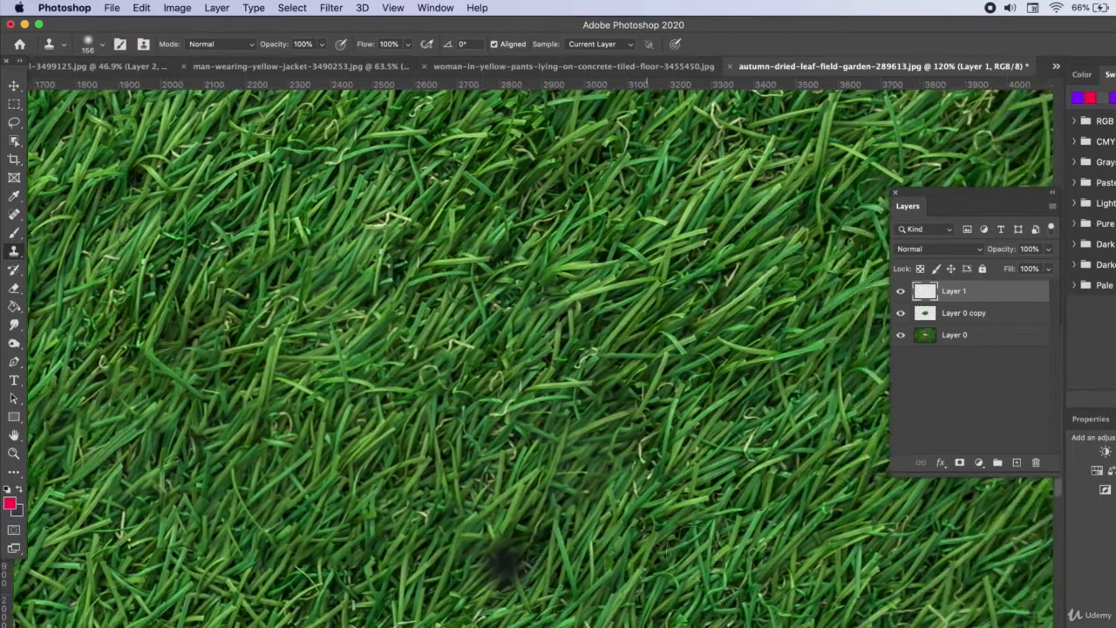
scroll(607, 573, up, 2)
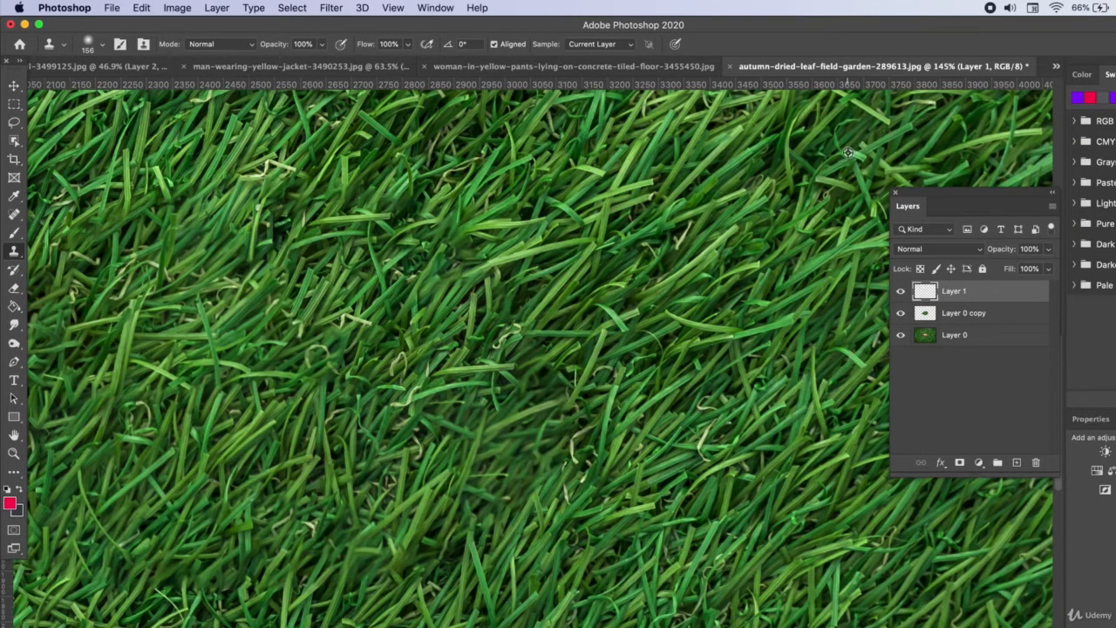
click(950, 335)
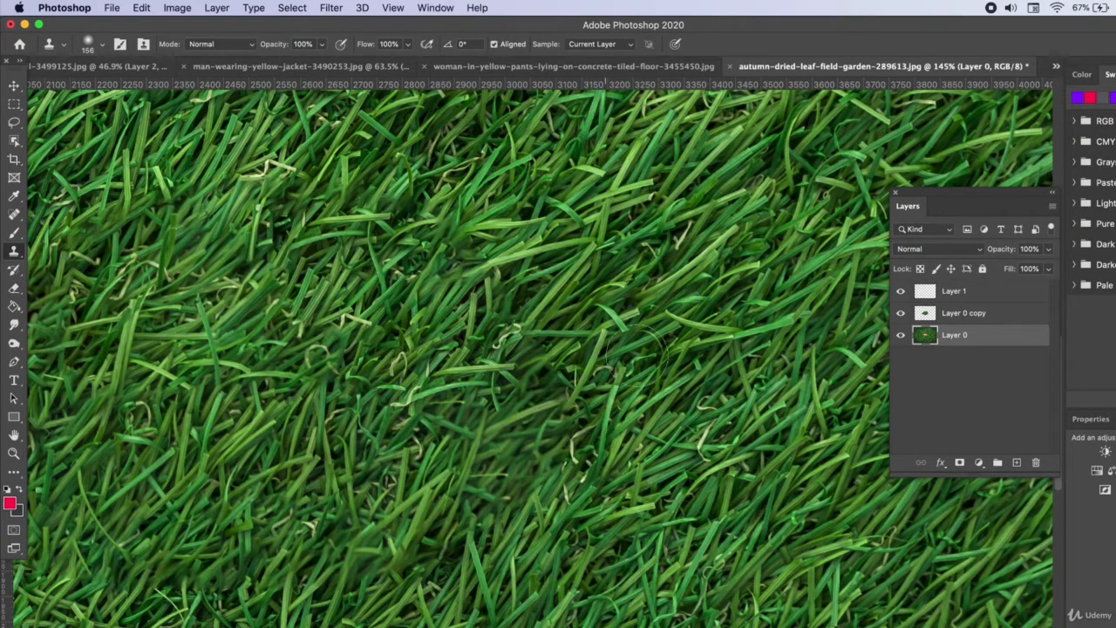
scroll(711, 310, right, 3)
scroll(710, 310, up, 2)
scroll(695, 297, right, 2)
scroll(695, 296, up, 2)
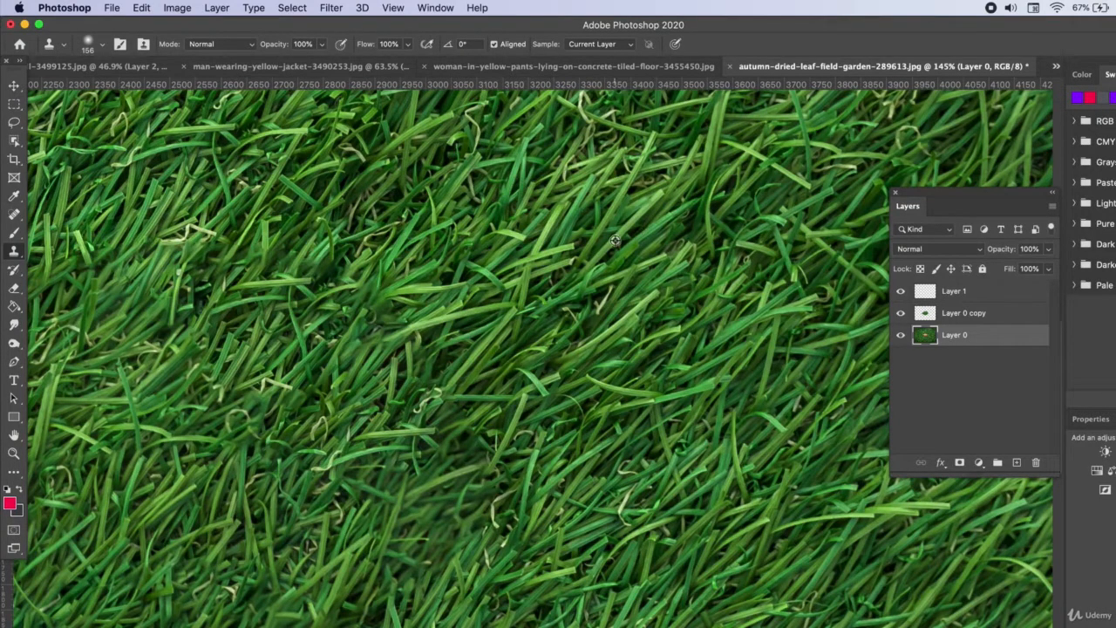
click(1017, 462)
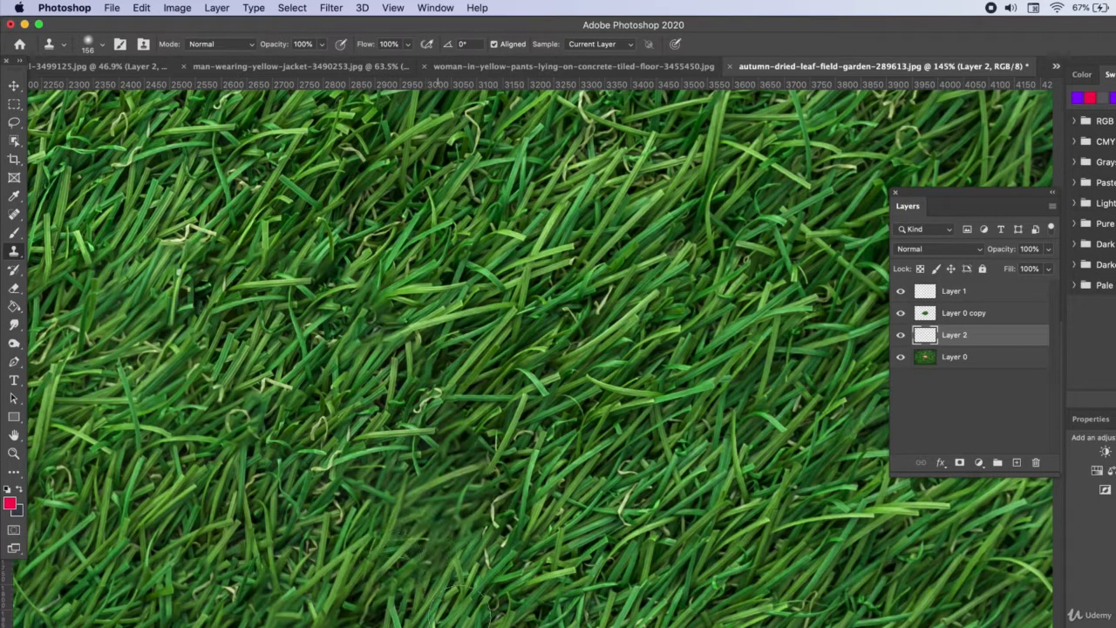
- Clone clean grass over the blurry filled patch on Layer 2, and move that layer above Layer 0 copy
click(422, 551)
mouse_move(422, 551)
mouse_down()
mouse_move(457, 506)
mouse_move(453, 480)
mouse_move(467, 506)
mouse_up()
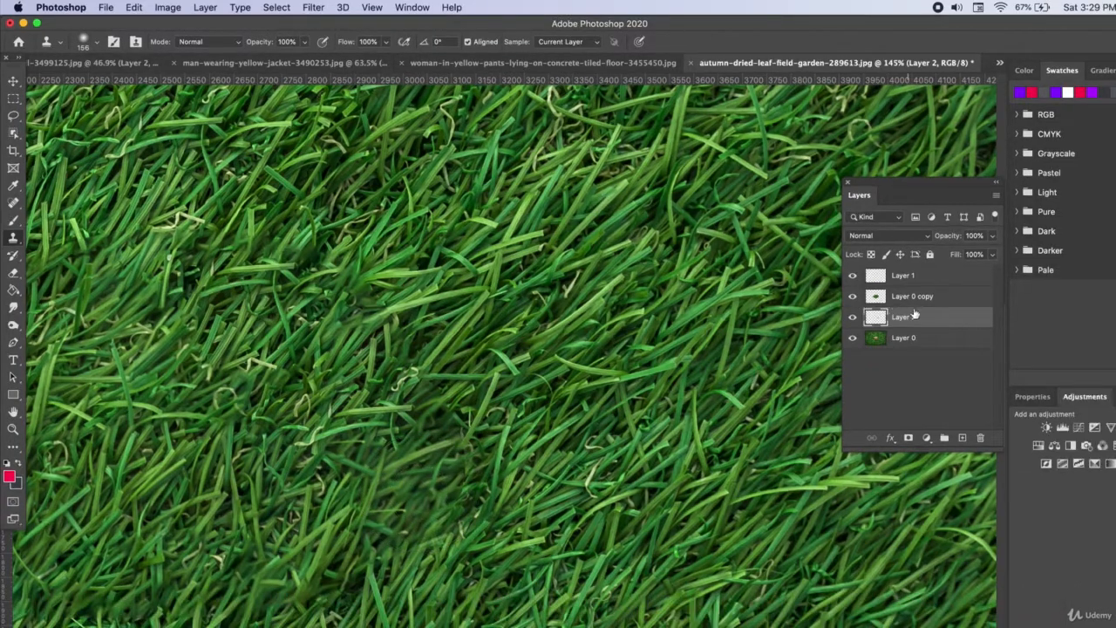
mouse_move(967, 334)
mouse_down()
mouse_move(973, 313)
mouse_move(922, 292)
mouse_up()
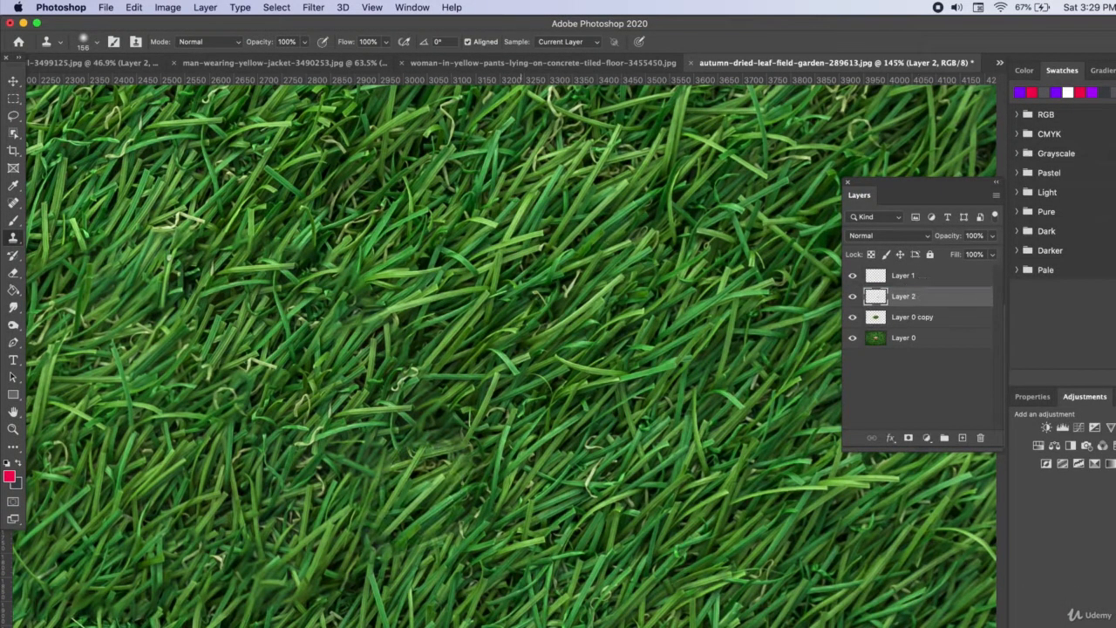
click(405, 517)
mouse_move(406, 517)
mouse_down()
mouse_move(447, 550)
mouse_move(501, 532)
mouse_move(483, 508)
mouse_move(424, 550)
mouse_move(374, 488)
mouse_move(386, 469)
mouse_move(469, 439)
mouse_move(480, 502)
mouse_up()
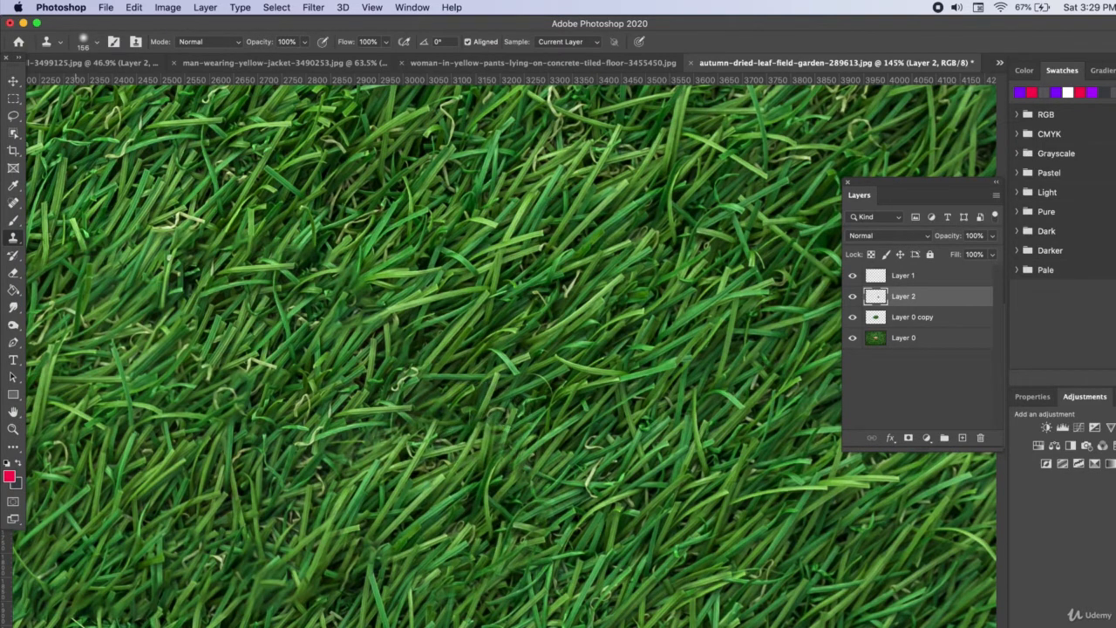
click(89, 192)
click(77, 257)
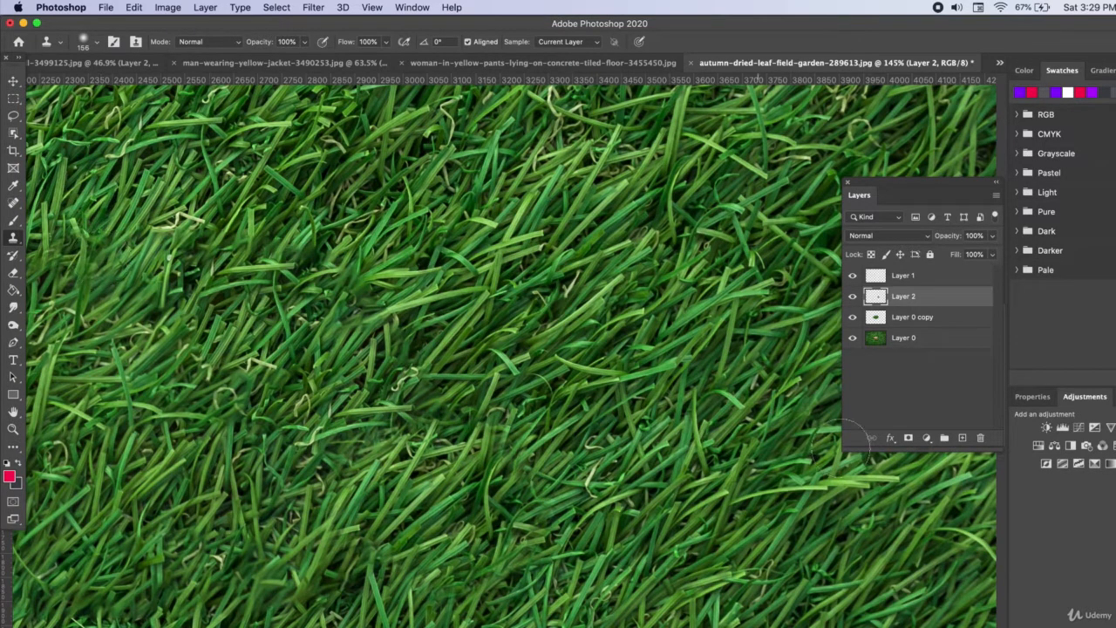
- Add a layer mask to Layer 2 and brush black over the edges of the cloned grass to blend them
click(908, 437)
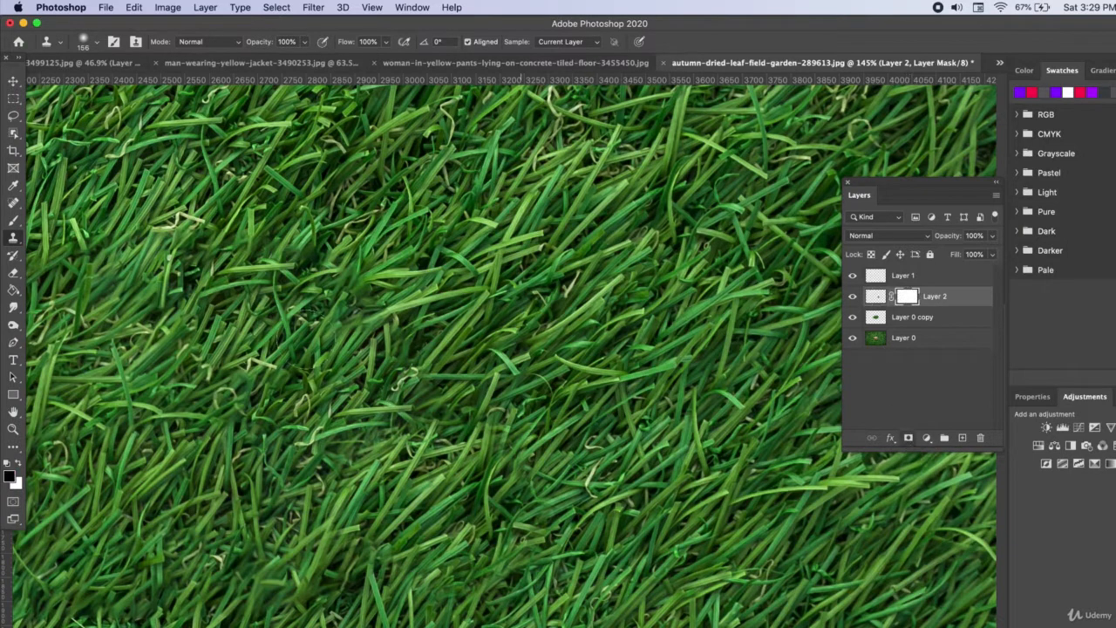
click(13, 221)
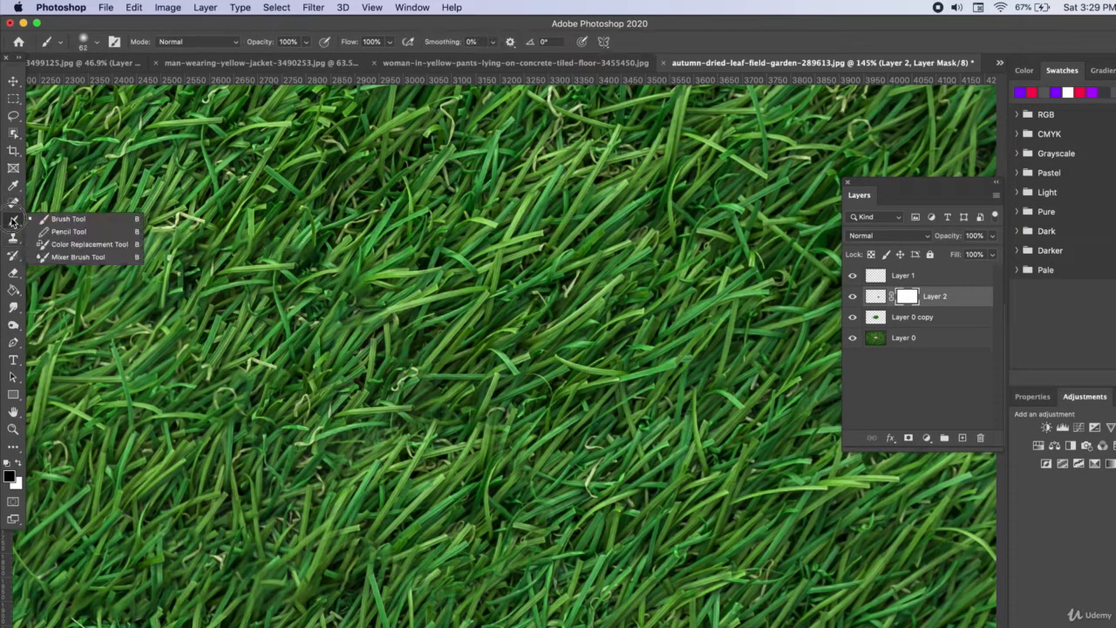
click(68, 219)
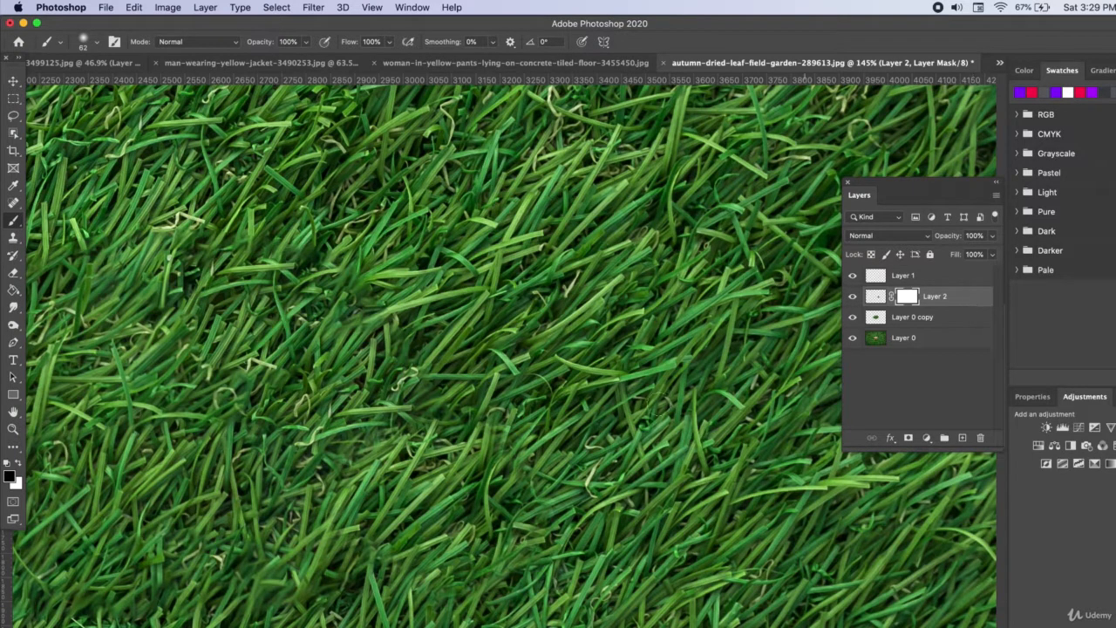
mouse_move(465, 438)
mouse_down()
mouse_move(522, 405)
mouse_move(503, 424)
mouse_move(500, 413)
mouse_move(470, 429)
mouse_up()
scroll(469, 432, up, 3)
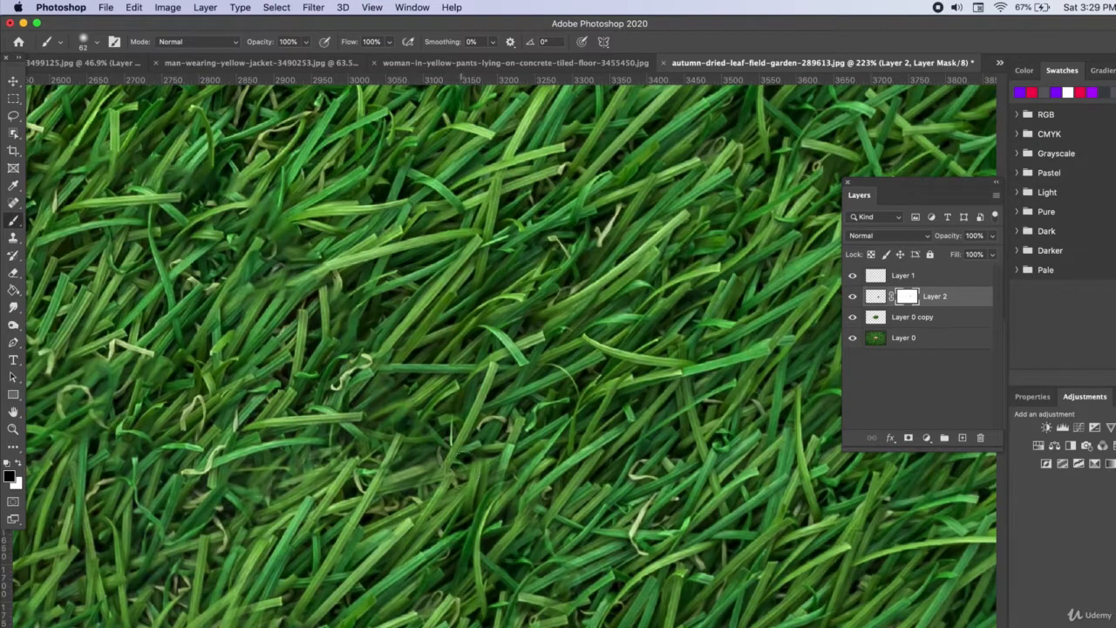
mouse_move(418, 475)
mouse_down()
mouse_move(382, 495)
mouse_move(430, 460)
mouse_up()
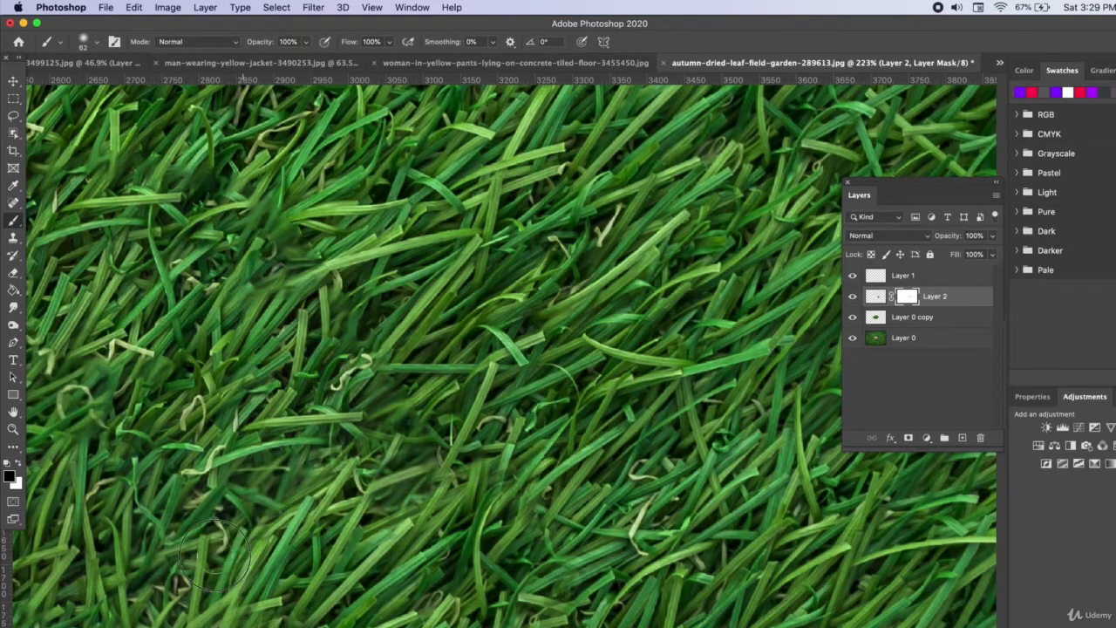
scroll(479, 488, down, 4)
scroll(478, 488, down, 4)
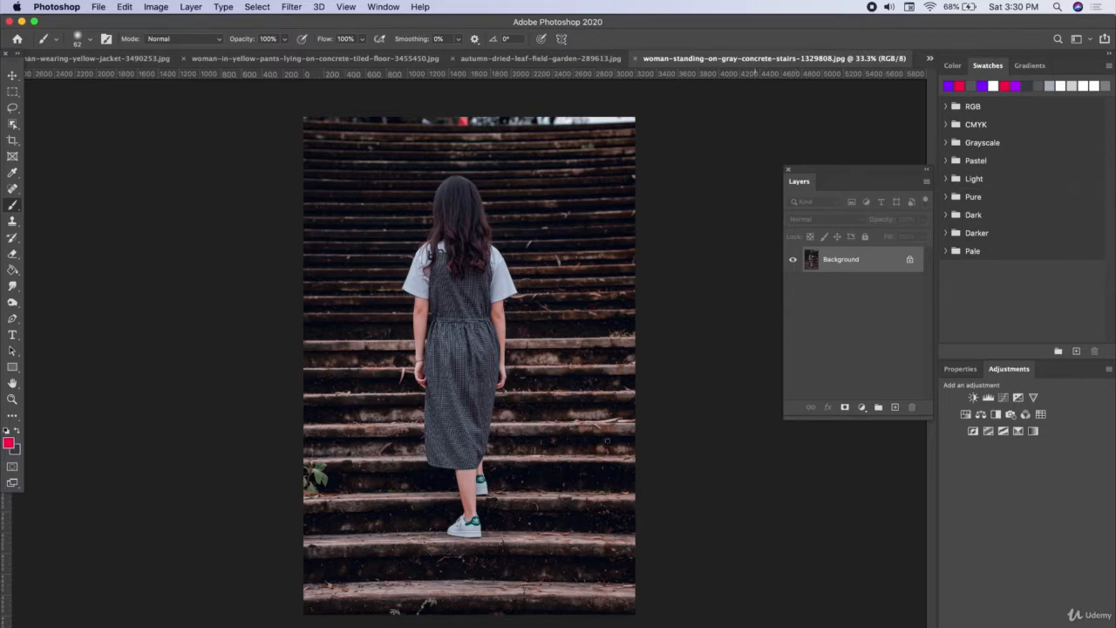
- Convert the stairs photo's Background to a regular layer and draw a loose lasso selection around the woman
click(909, 261)
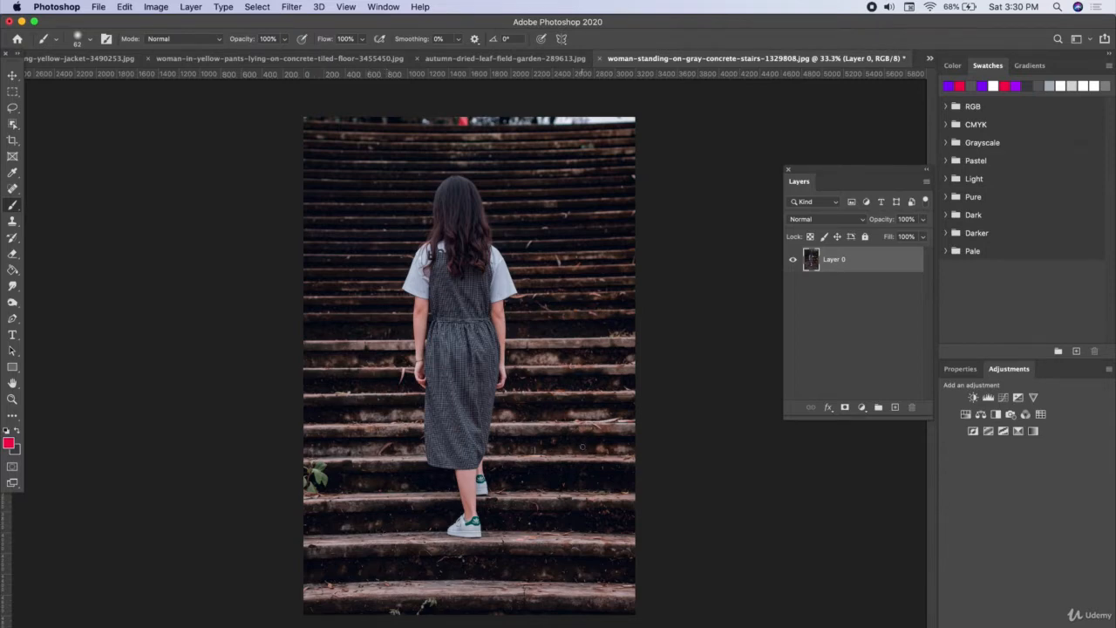
drag(12, 107, 61, 115)
click(61, 110)
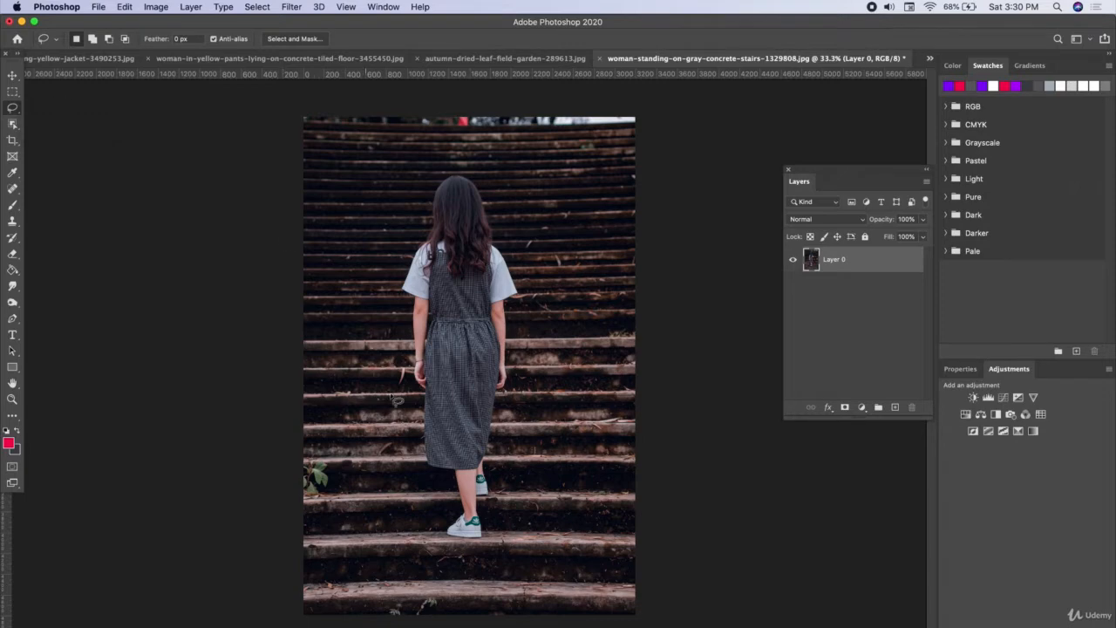
mouse_move(443, 536)
mouse_down()
mouse_move(453, 488)
mouse_move(416, 445)
mouse_move(398, 296)
mouse_move(403, 303)
mouse_move(435, 192)
mouse_move(483, 184)
mouse_move(533, 283)
mouse_move(516, 317)
mouse_move(502, 487)
mouse_move(485, 543)
mouse_move(443, 544)
mouse_up()
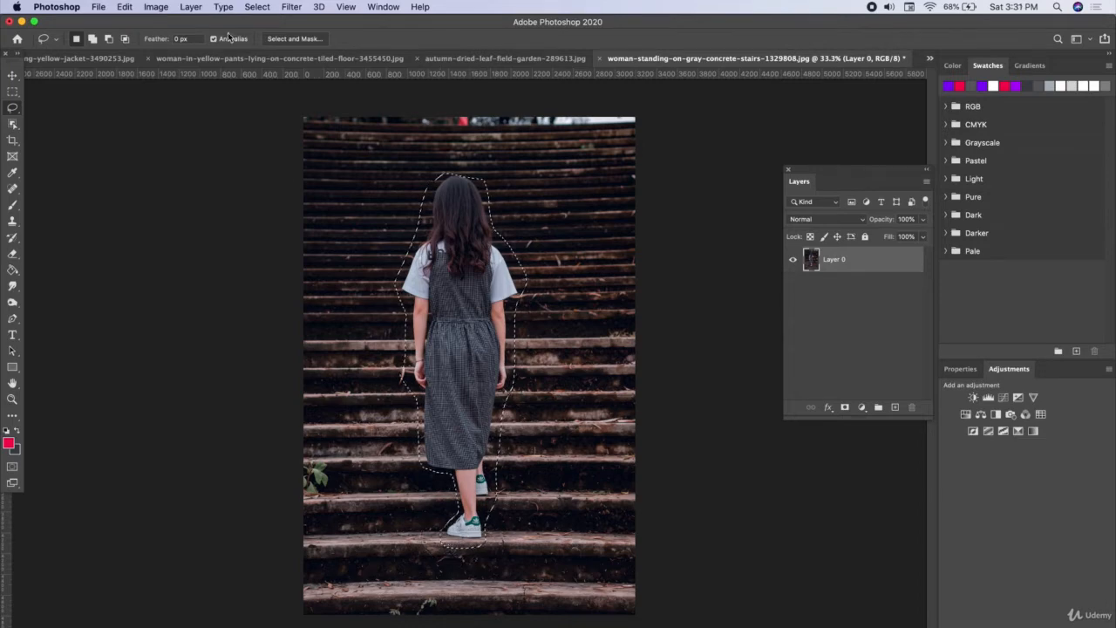
- Remove the selected woman from the stairs with Content-Aware Fill, outputting the result to a new layer, and clear the selection
click(125, 6)
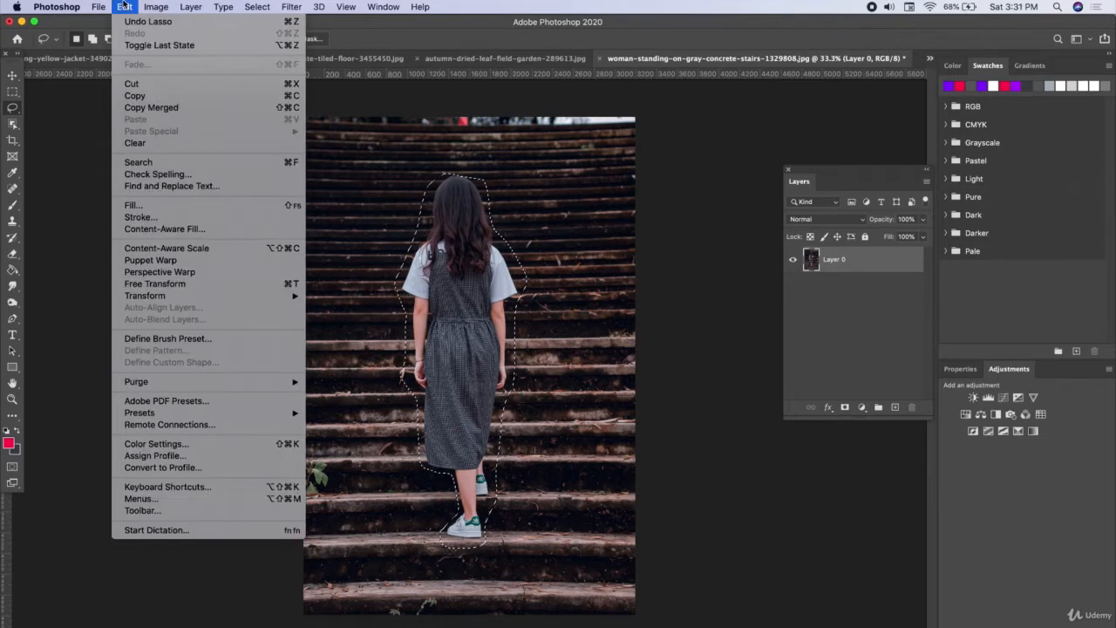
click(165, 228)
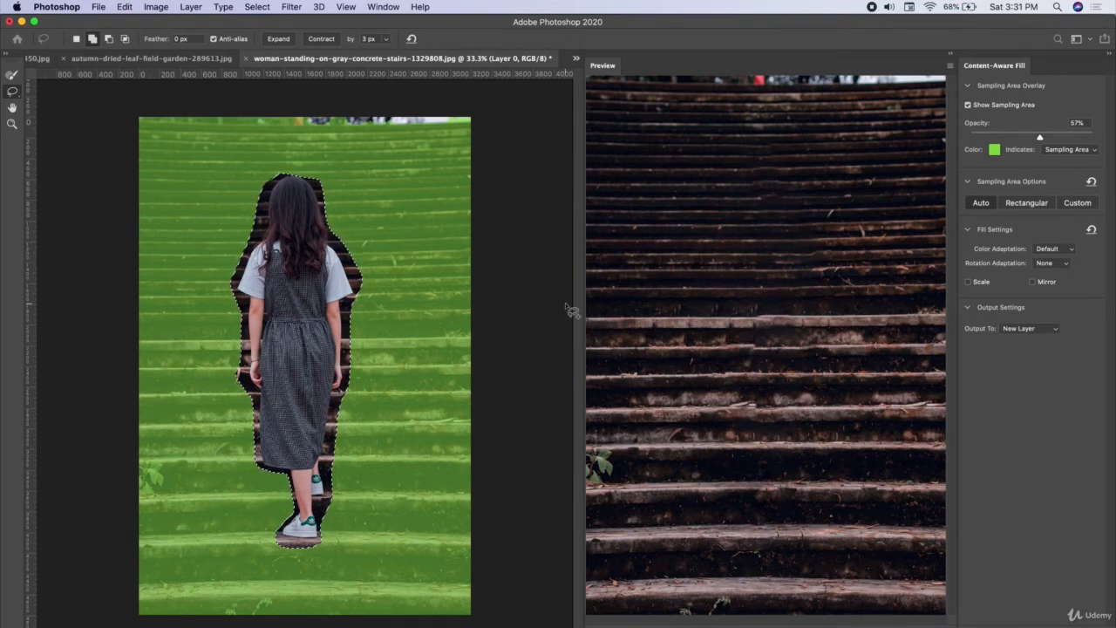
drag(660, 625, 686, 625)
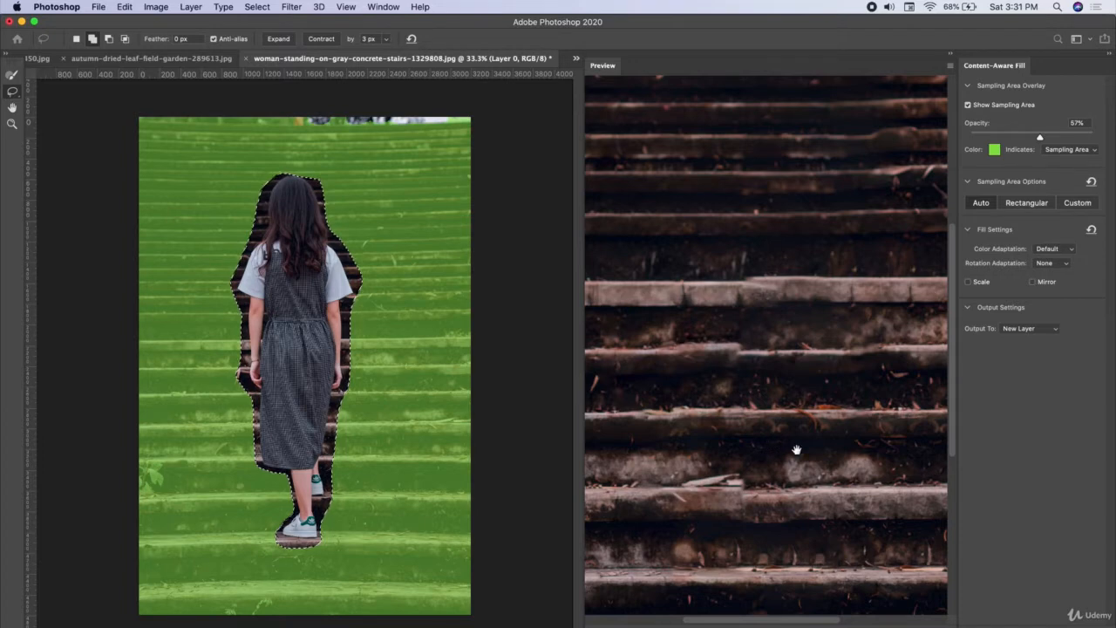
drag(953, 399, 942, 276)
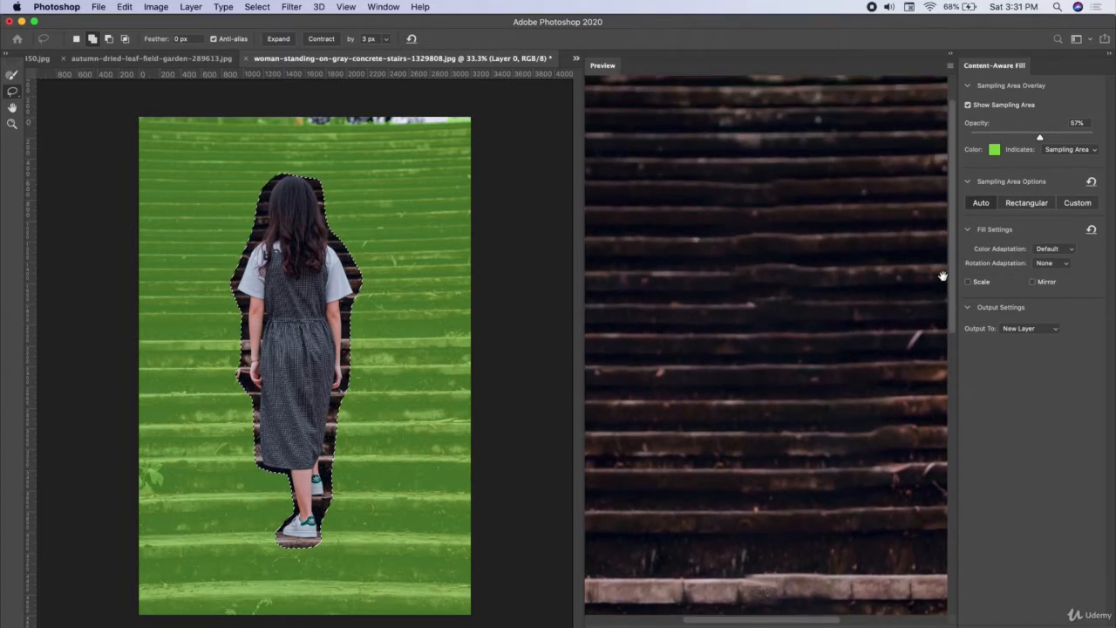
key(Return)
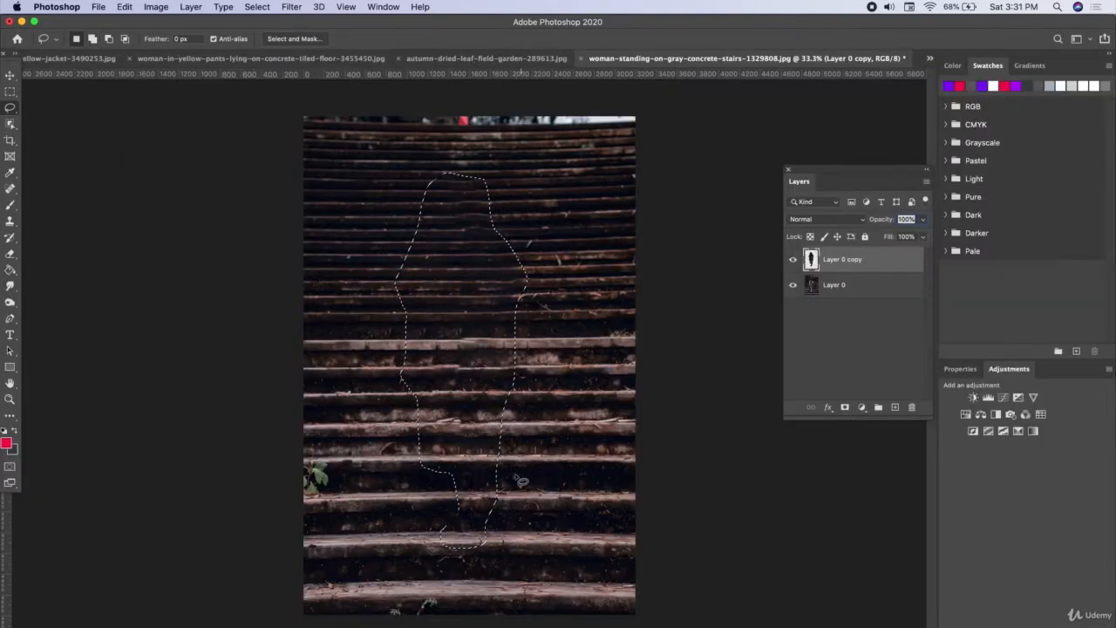
click(120, 128)
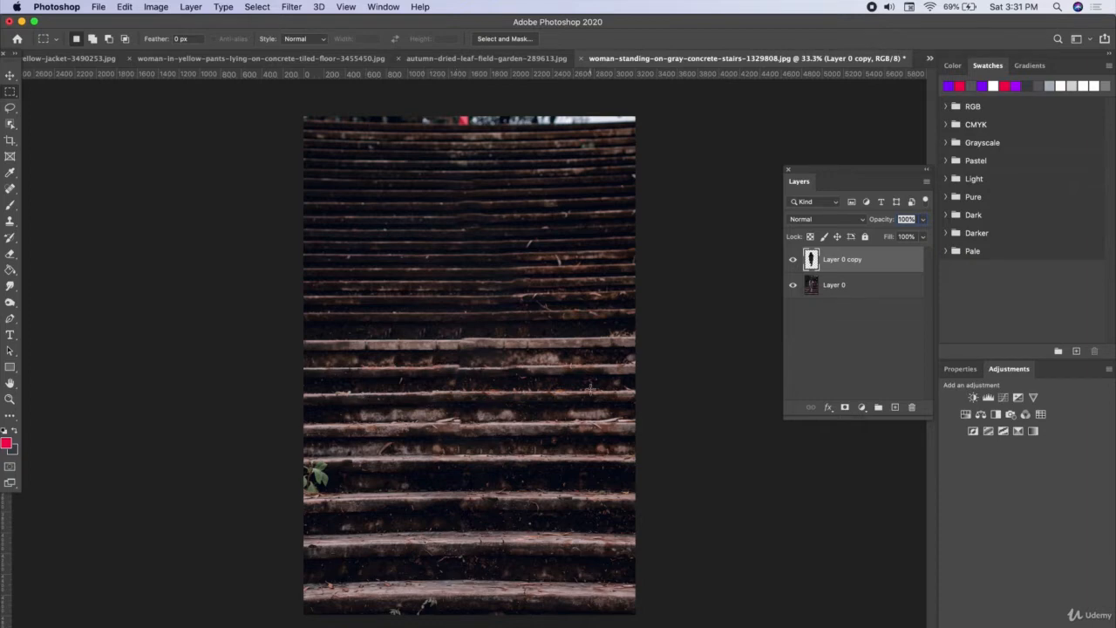
- Merge Layer 0 copy and Layer 0 into a single layer
scroll(528, 513, up, 5)
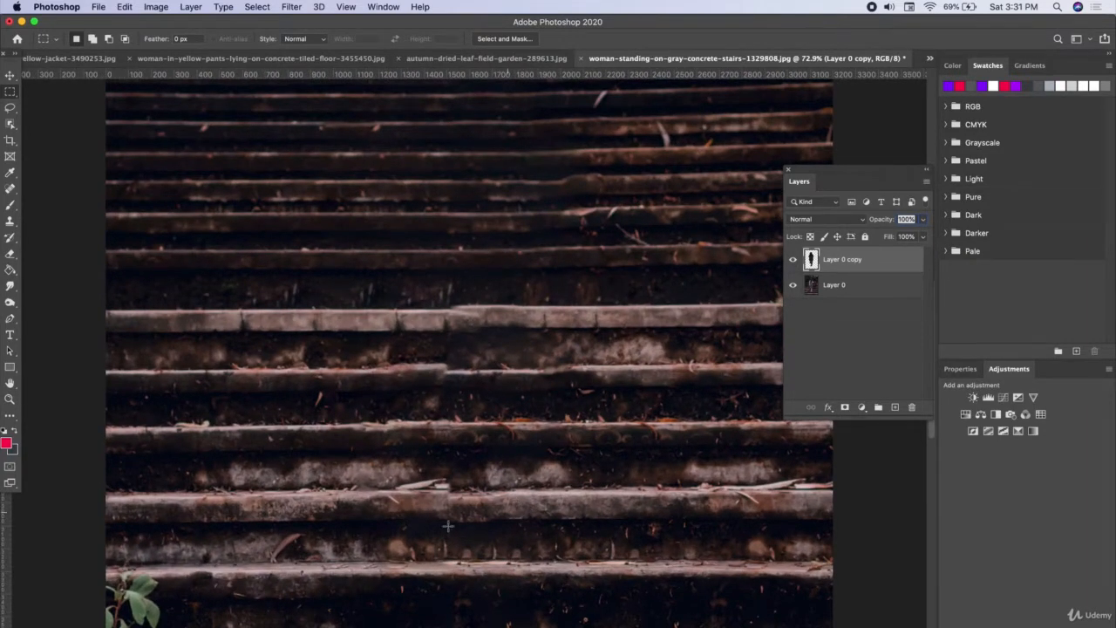
scroll(447, 526, down, 2)
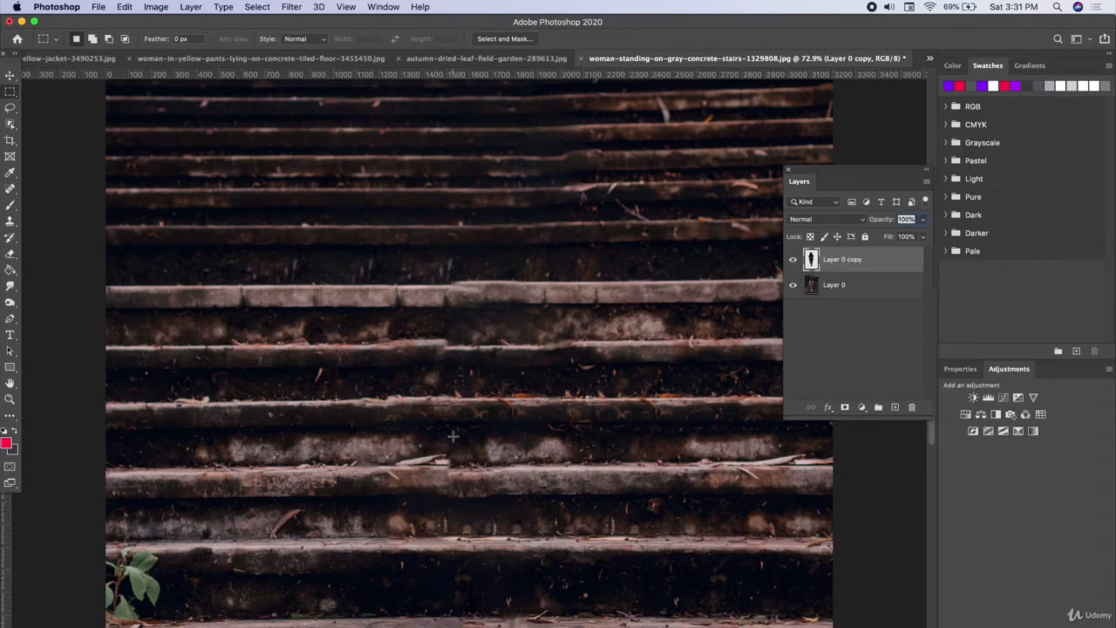
scroll(452, 436, up, 4)
scroll(483, 401, up, 3)
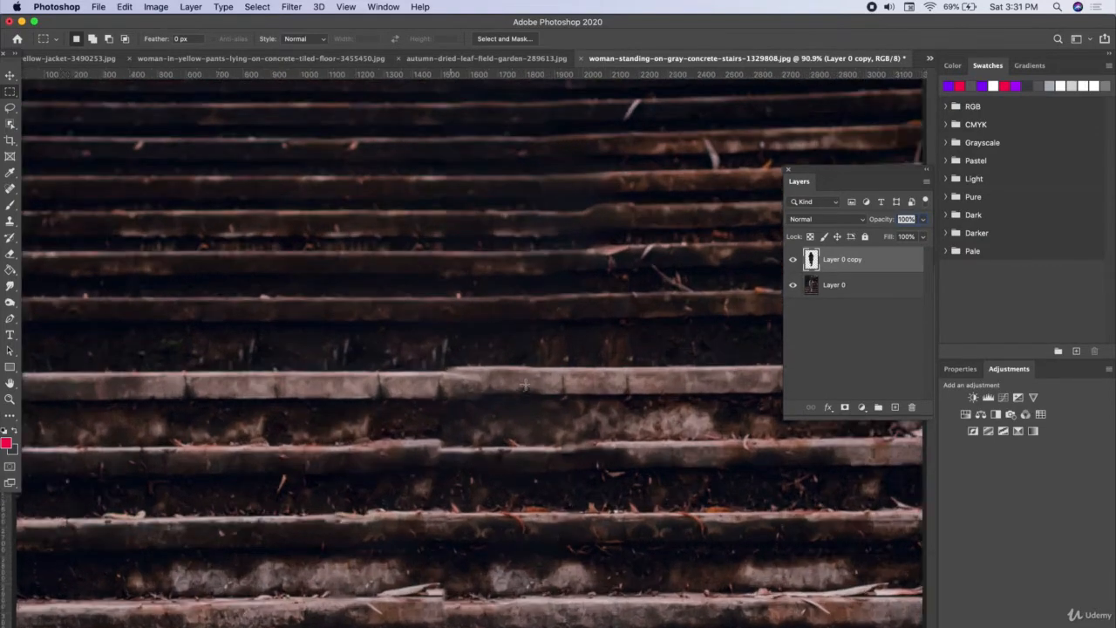
shift+click(838, 285)
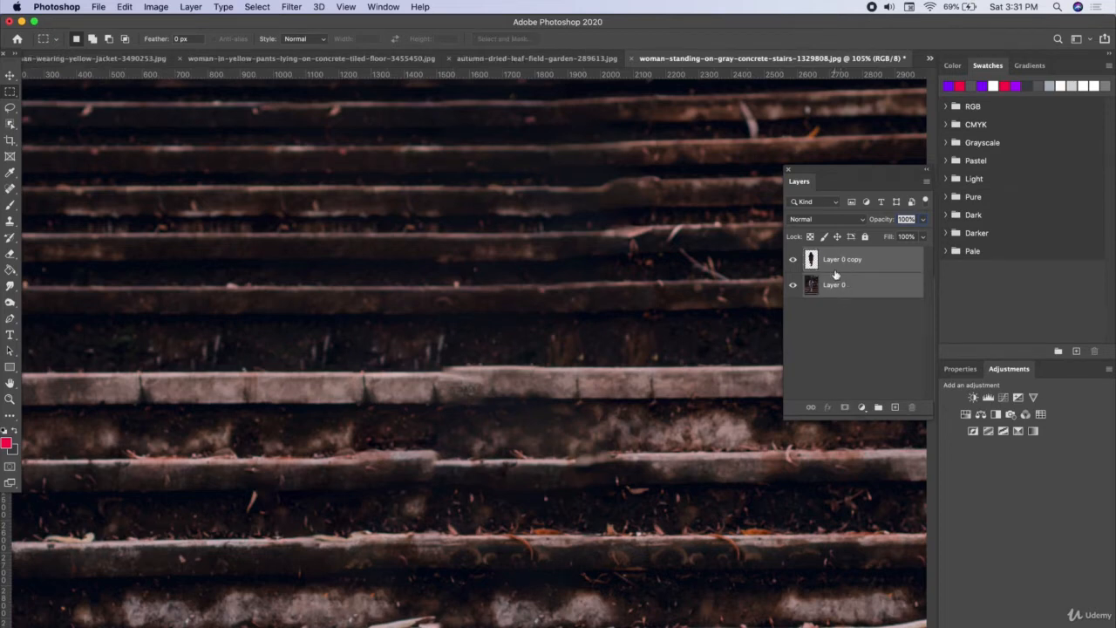
key(super+e)
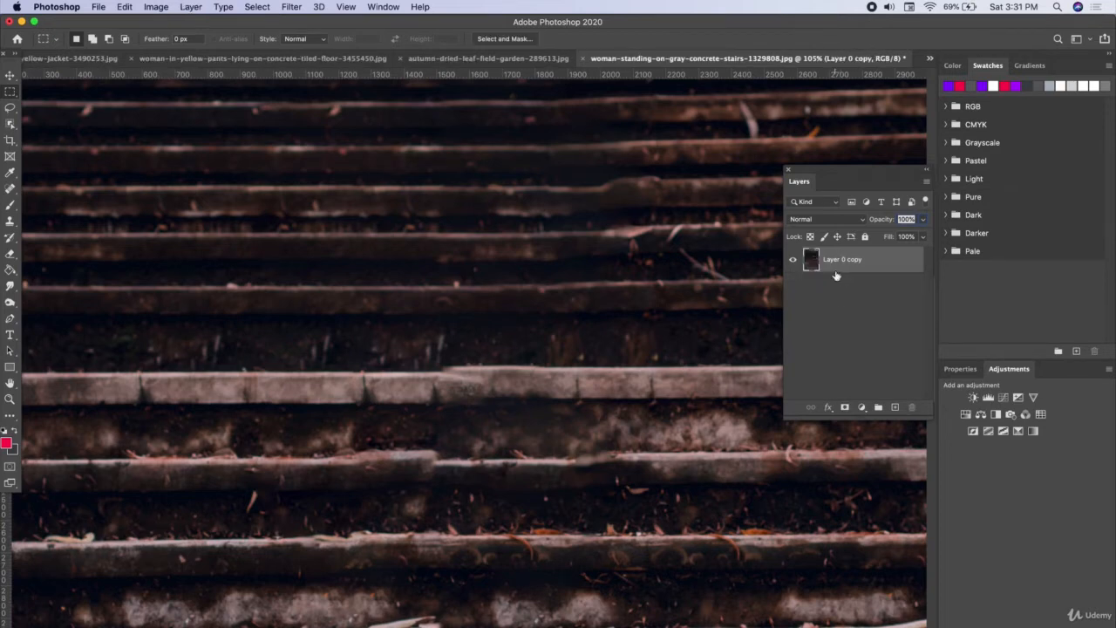
- Draw a Polygonal Lasso selection over the dark riser, running its lower side along the intended straight edge of the light step
click(8, 93)
click(61, 103)
click(9, 107)
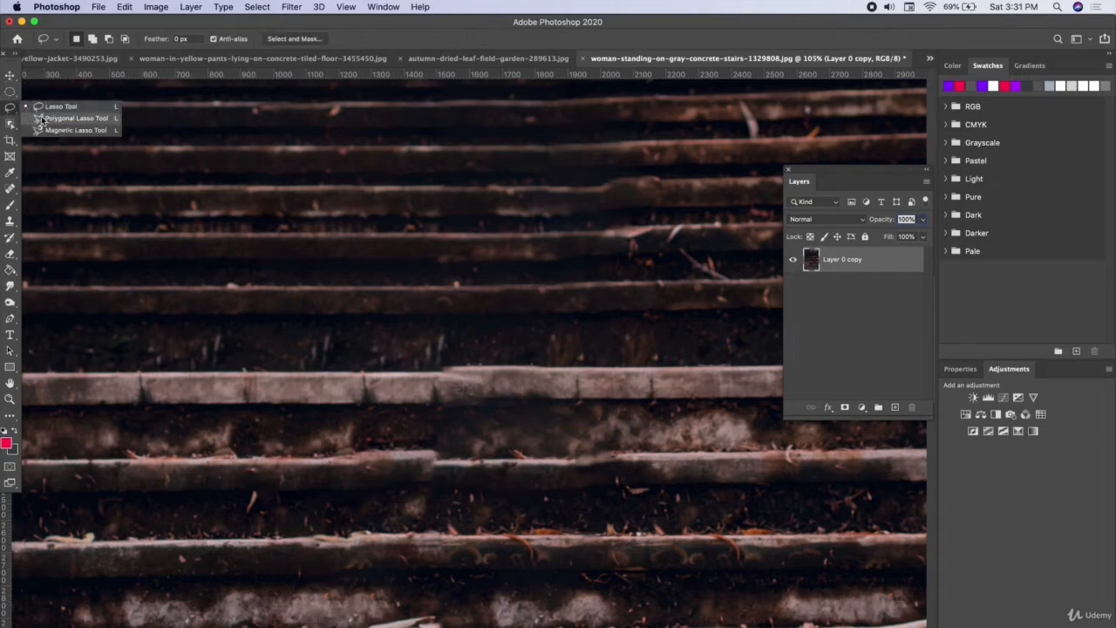
click(75, 117)
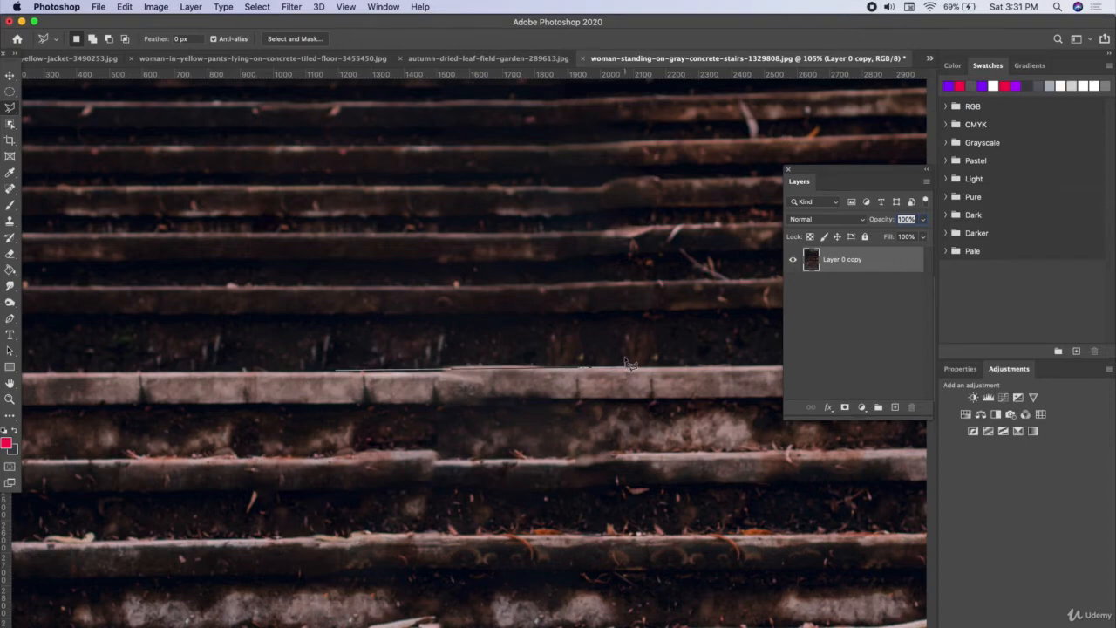
click(627, 365)
click(639, 301)
click(355, 296)
click(326, 366)
scroll(479, 377, up, 5)
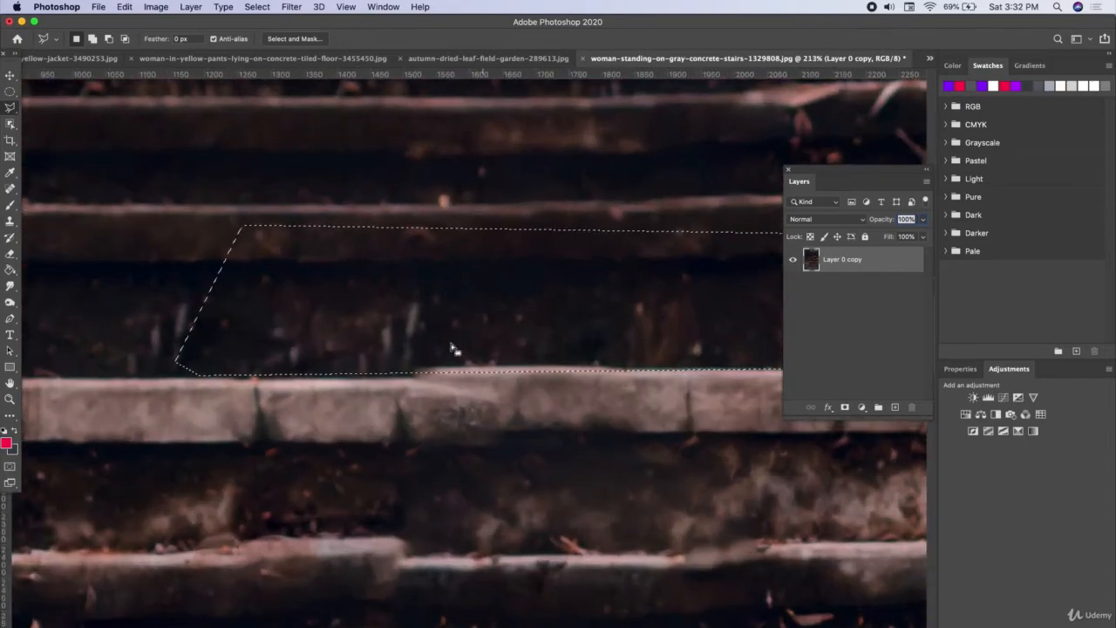
scroll(525, 366, right, 2)
key(super+z)
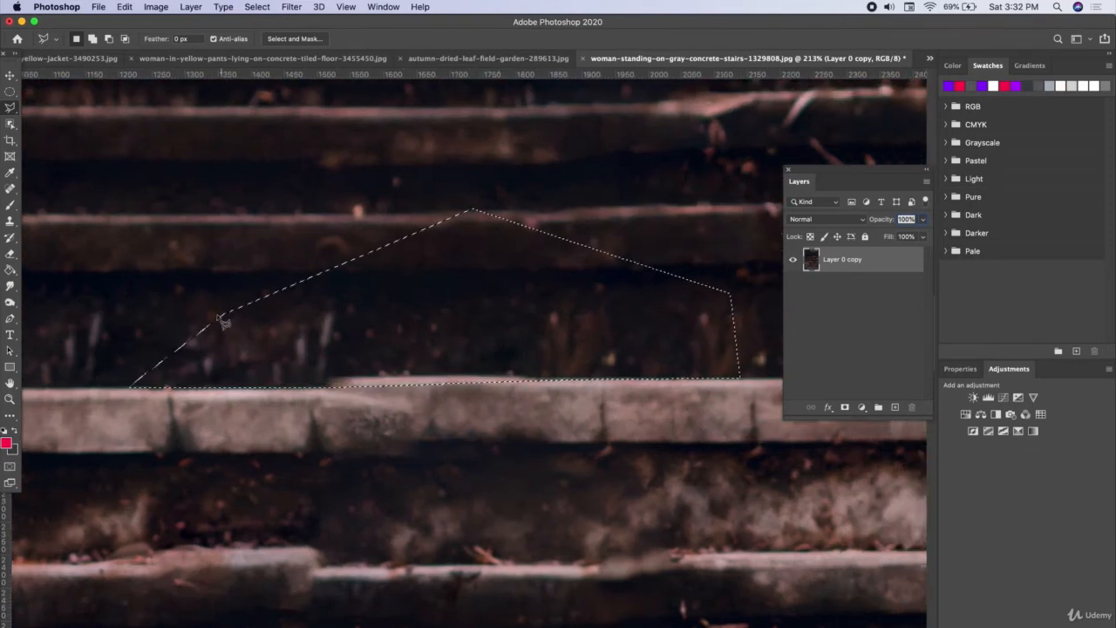
- Clone the dark riser over the raised step edge inside the selection with a 79 px soft round Clone Stamp, and deselect
click(9, 221)
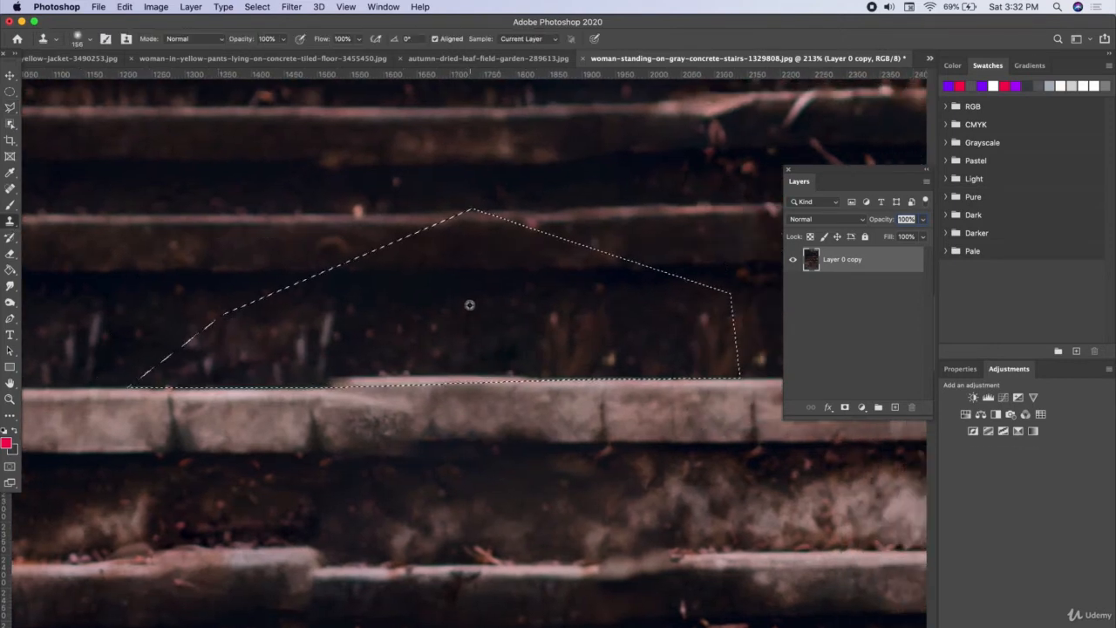
click(83, 38)
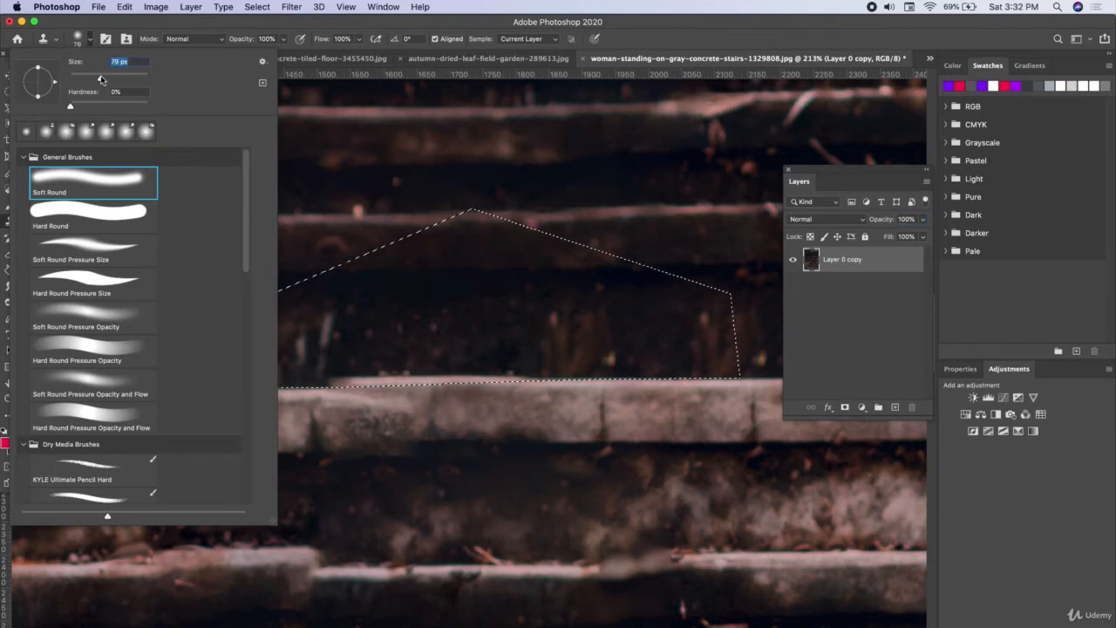
click(469, 327)
click(633, 233)
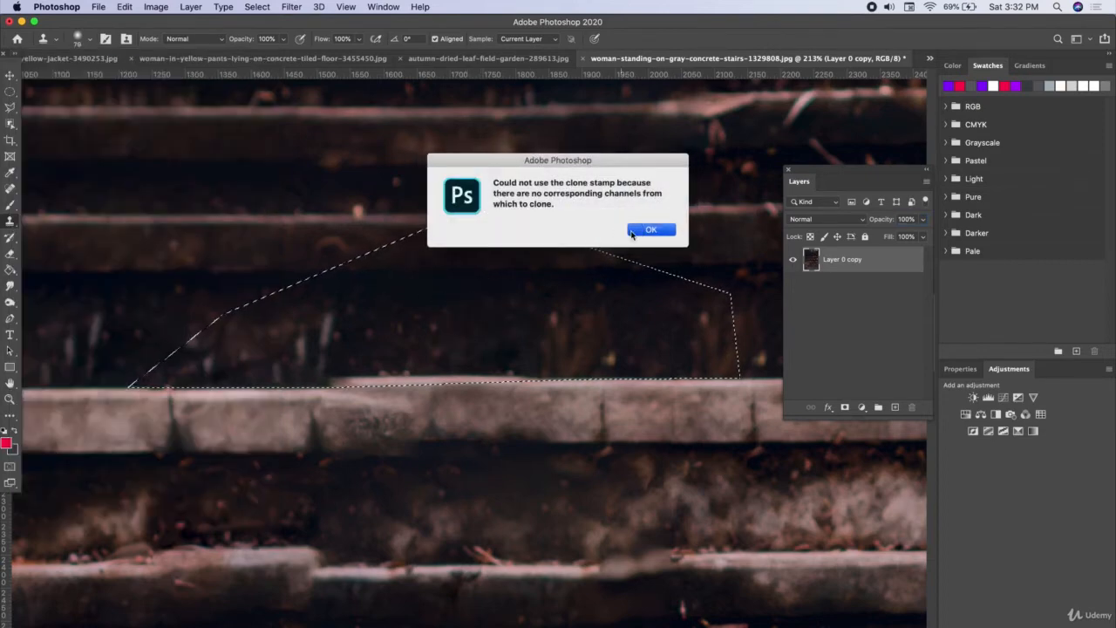
alt+click(462, 324)
drag(338, 375, 629, 373)
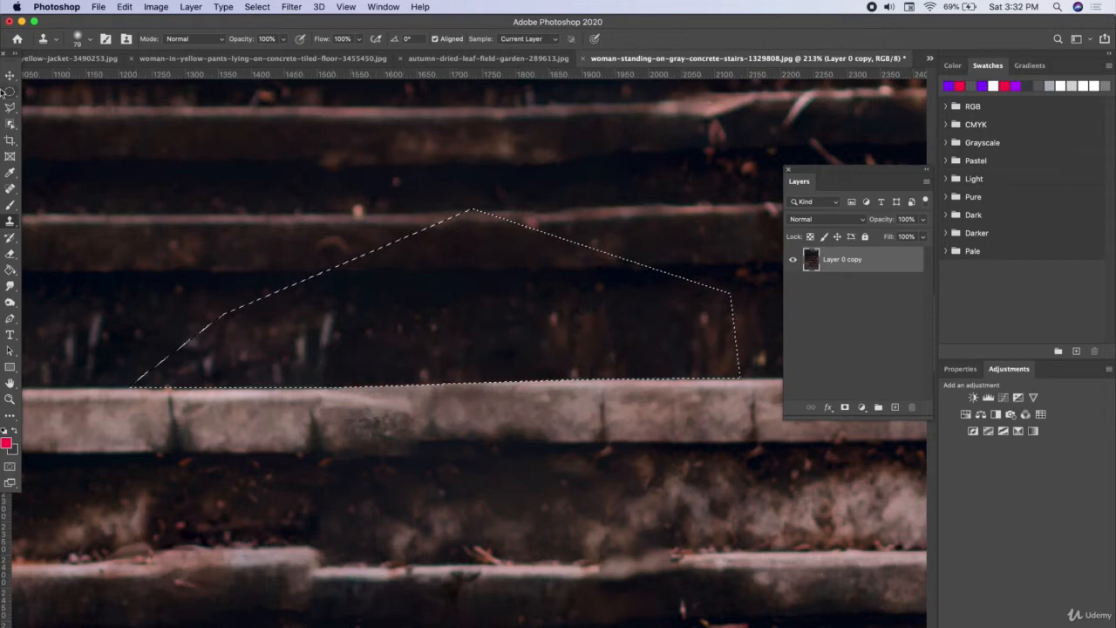
key(m)
key(super+d)
- Clone riser texture over the pale leaf above the cut-off edge of a lower step, within a polygonal selection
scroll(427, 434, down, 5)
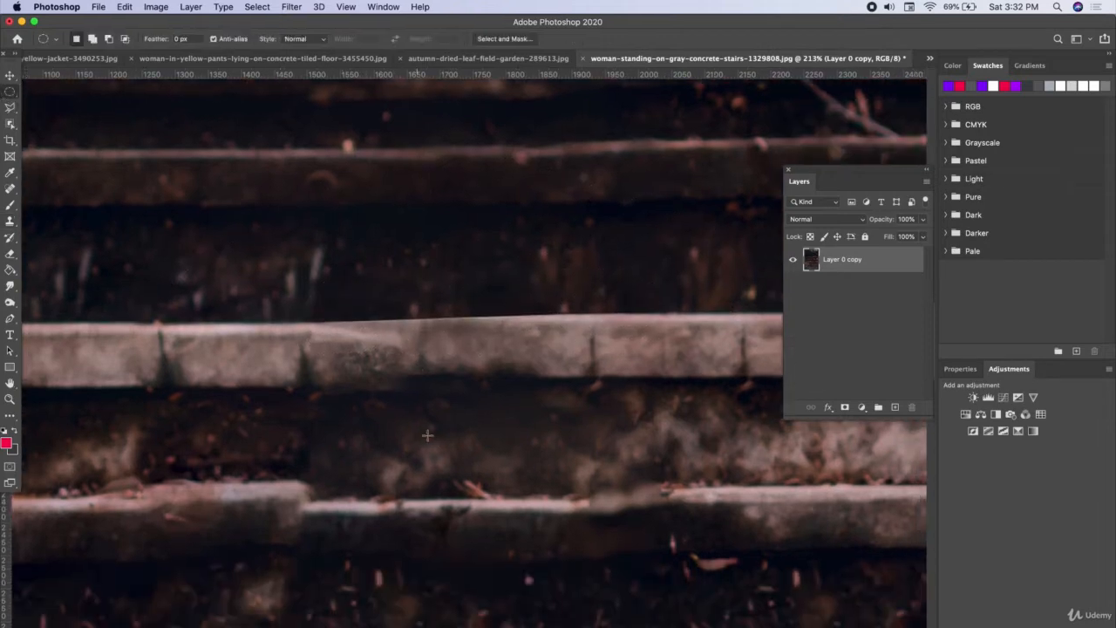
scroll(416, 420, down, 6)
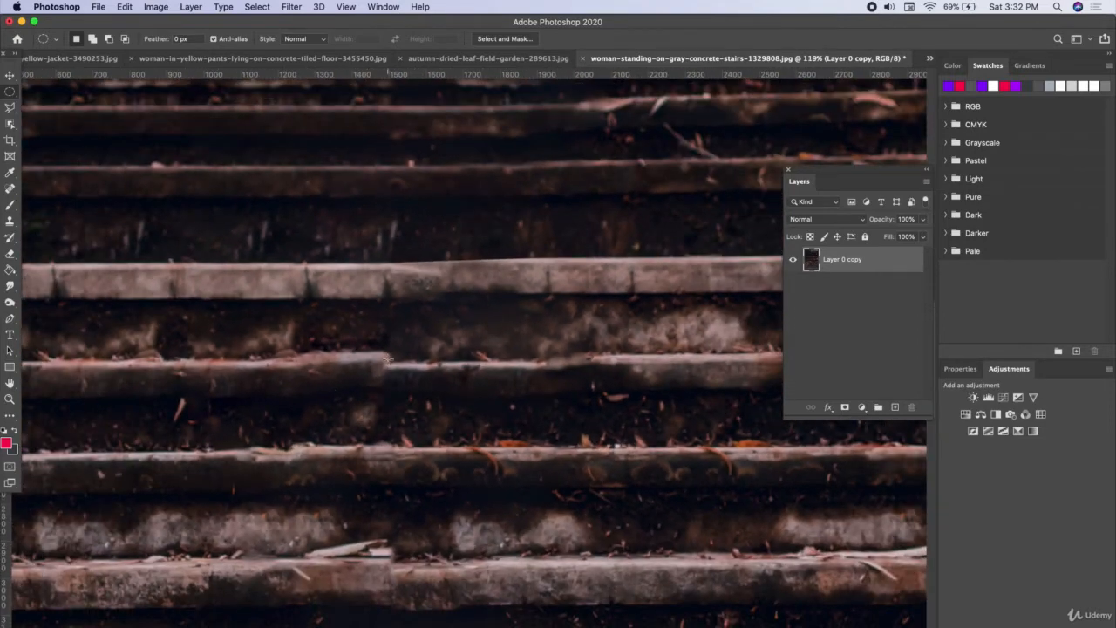
scroll(422, 445, down, 4)
scroll(423, 445, left, 2)
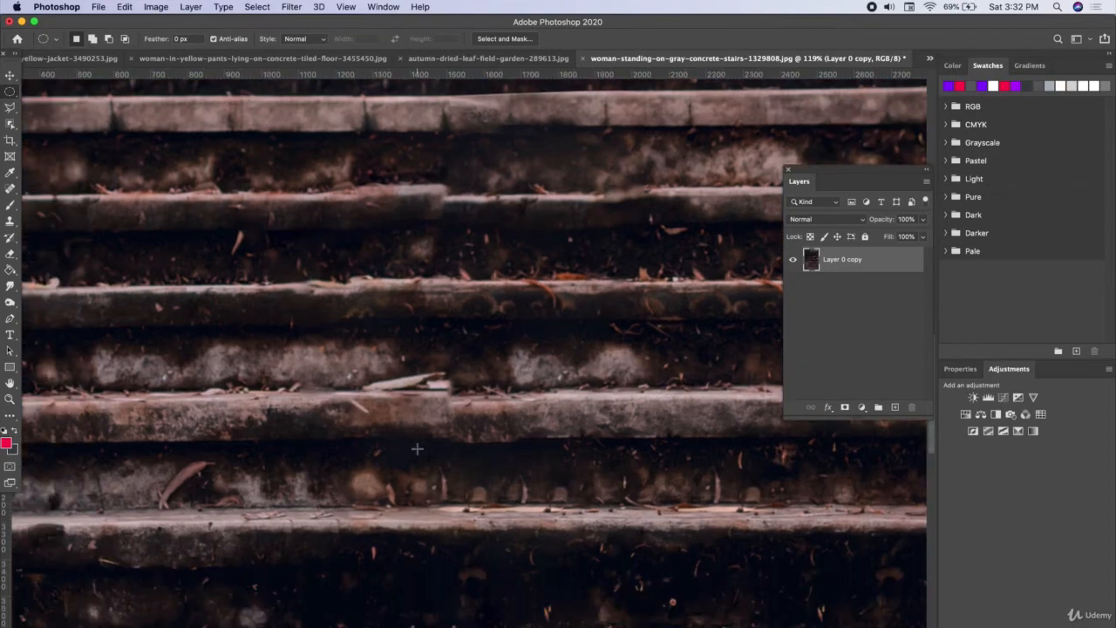
scroll(429, 401, up, 5)
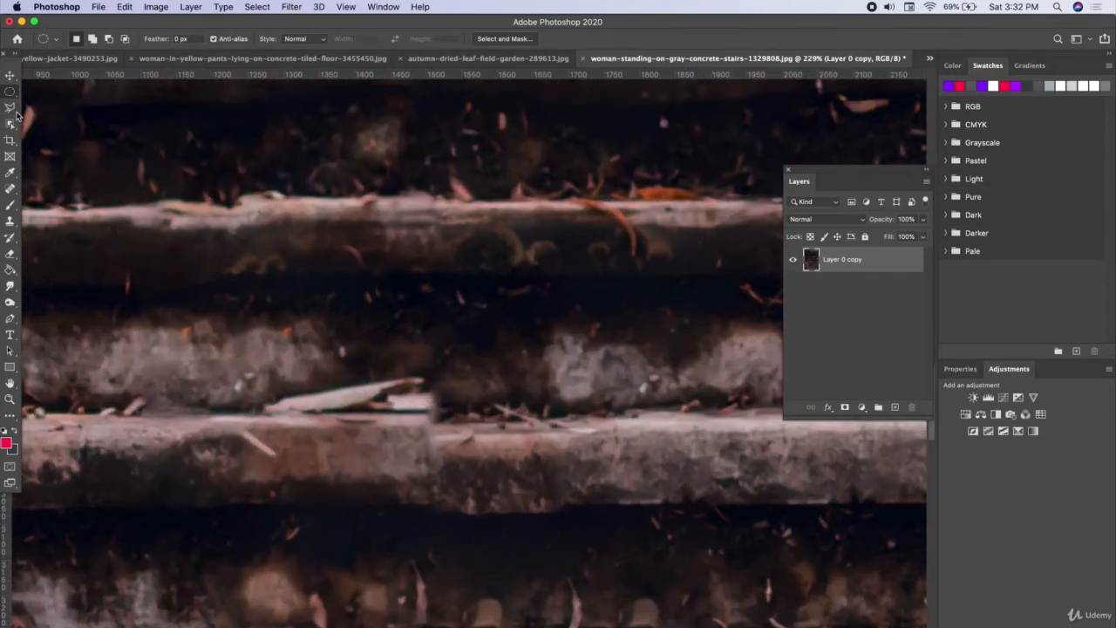
key(s)
alt+click(247, 370)
mouse_move(276, 402)
mouse_down()
mouse_move(363, 404)
mouse_move(404, 355)
mouse_move(375, 388)
mouse_move(401, 394)
mouse_move(462, 361)
mouse_move(404, 407)
mouse_move(387, 352)
mouse_move(366, 378)
mouse_move(381, 383)
mouse_move(380, 399)
mouse_move(338, 392)
mouse_move(363, 404)
mouse_up()
alt+click(252, 355)
alt+click(403, 356)
alt+click(386, 353)
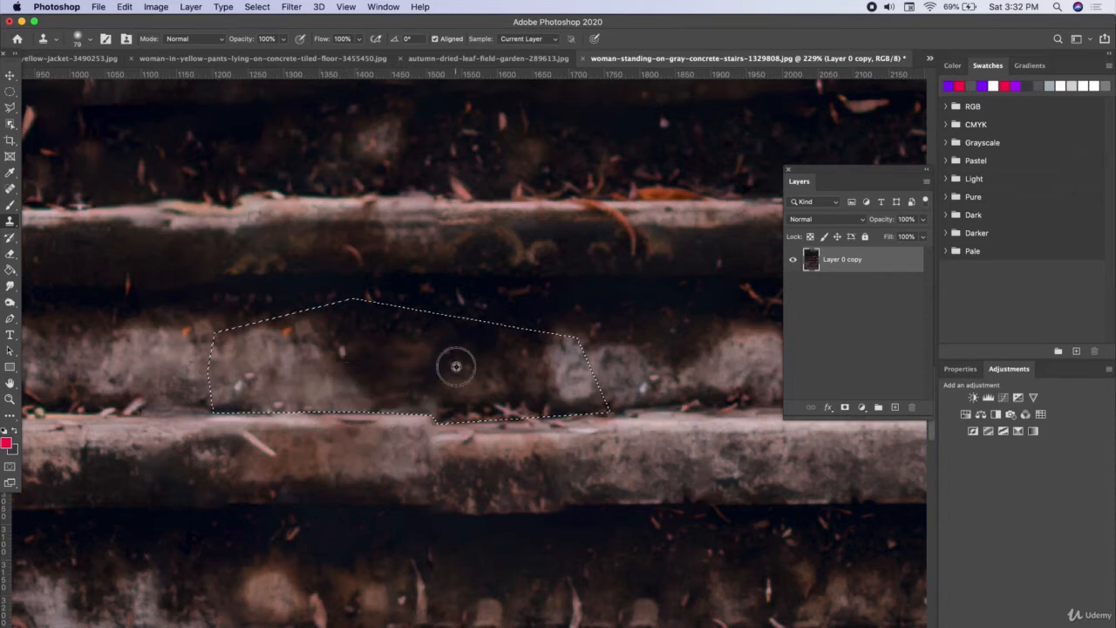
- Clone the dark riser over the twigs along the rest of the selected step edge, and clear the selection
alt+click(456, 367)
mouse_move(451, 406)
mouse_down()
mouse_move(498, 382)
mouse_move(489, 412)
mouse_move(490, 376)
mouse_move(534, 414)
mouse_move(518, 373)
mouse_move(535, 405)
mouse_up()
alt+click(499, 381)
alt+click(491, 378)
alt+click(517, 366)
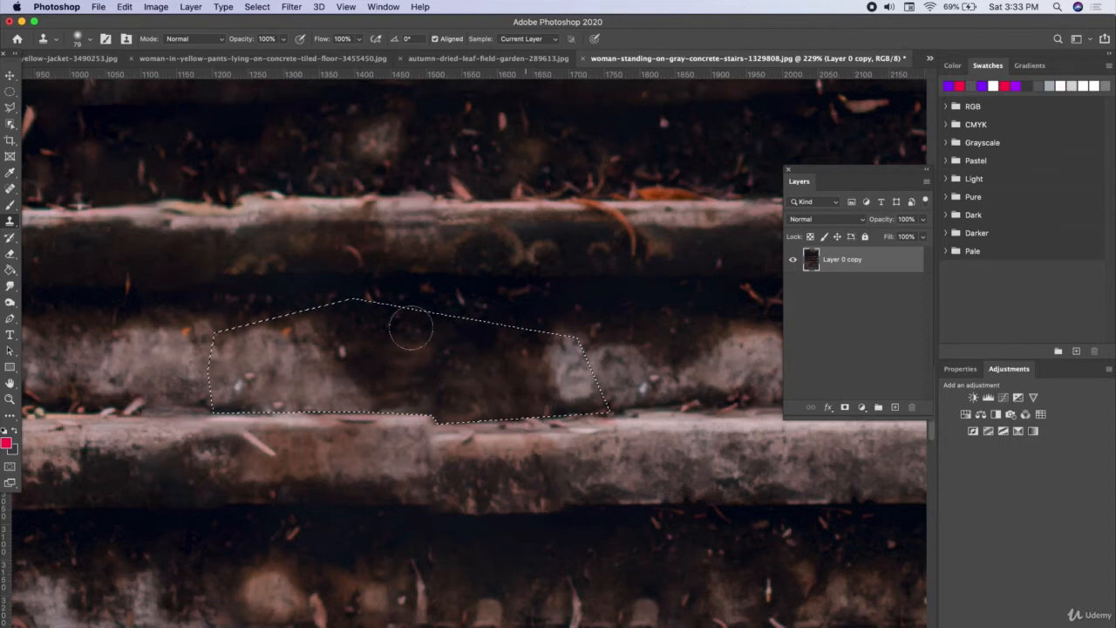
click(9, 91)
click(180, 135)
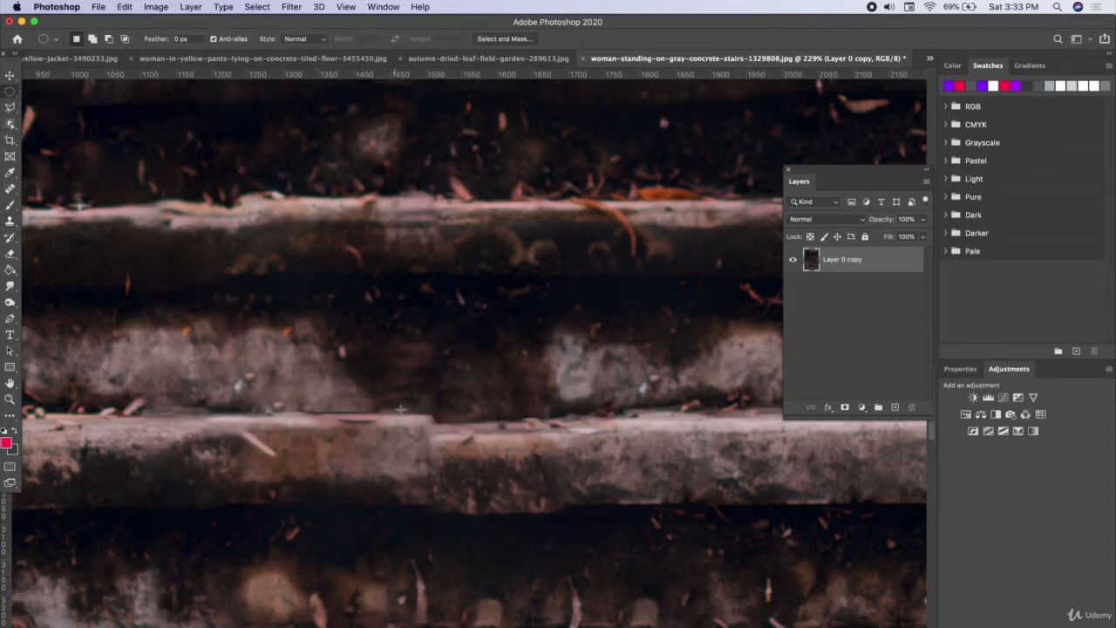
- Examine the whole stairs photo for how well the retouched step edges blend in
scroll(401, 408, down, 10)
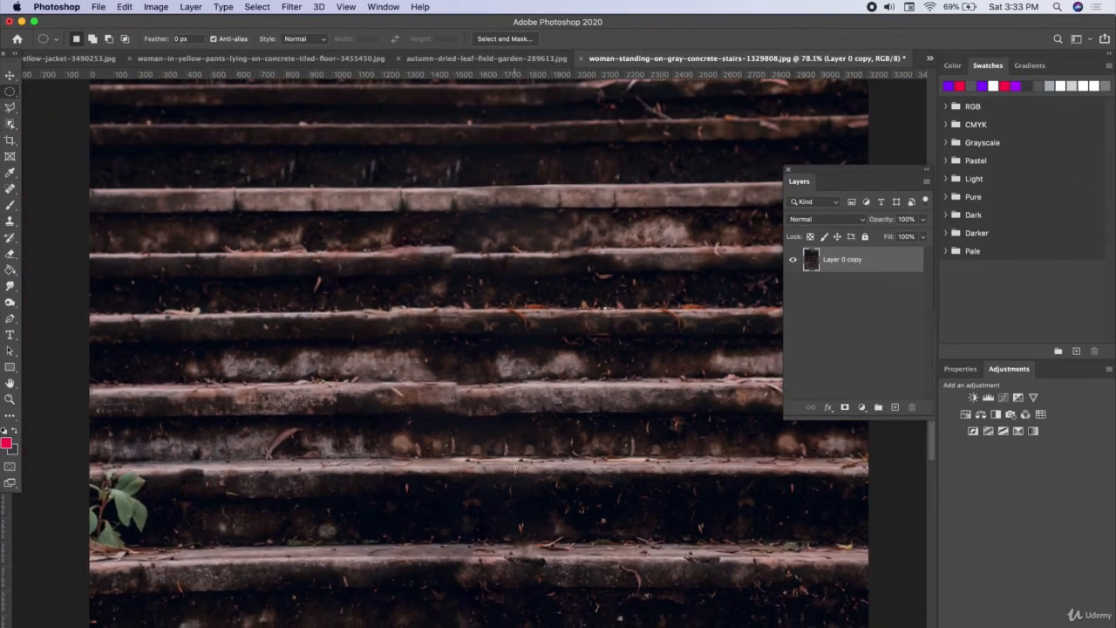
scroll(514, 468, down, 2)
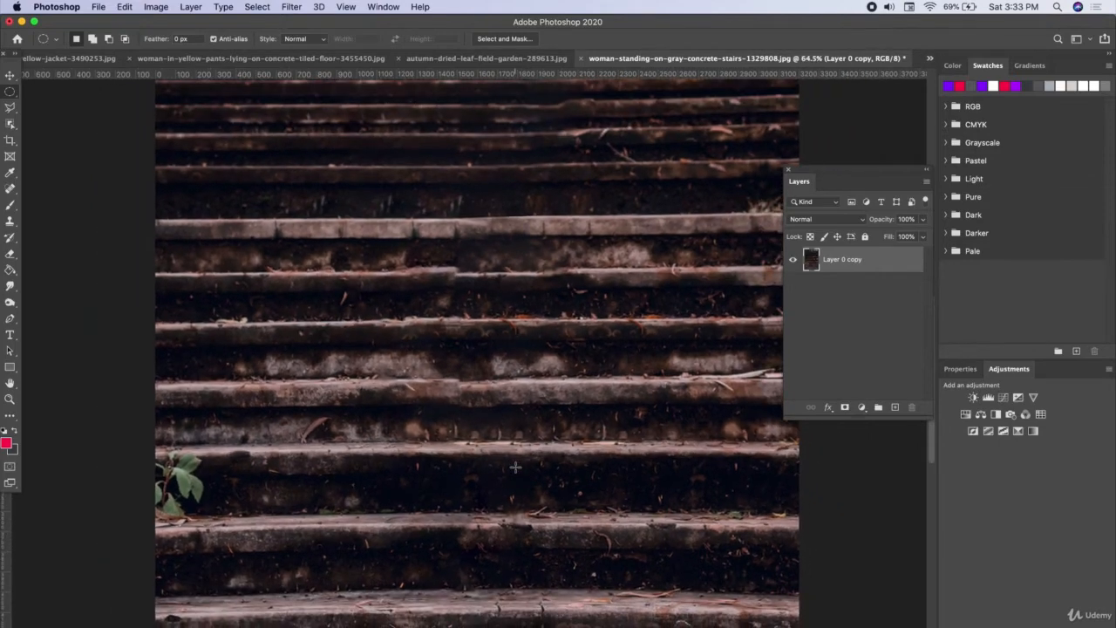
scroll(515, 467, down, 1)
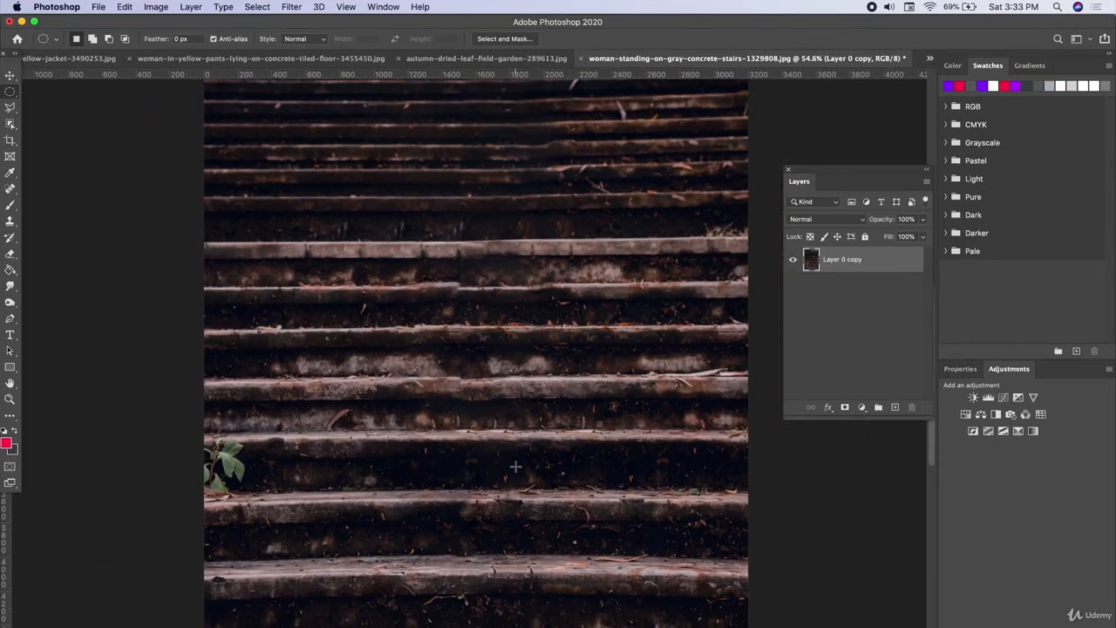
scroll(514, 463, down, 1)
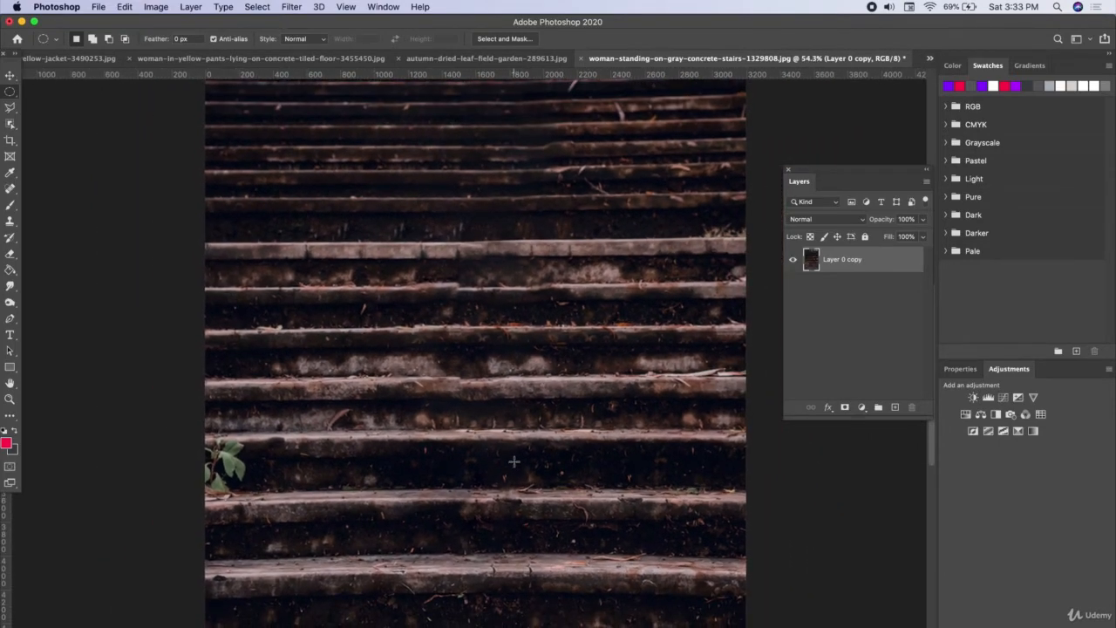
scroll(542, 443, down, 2)
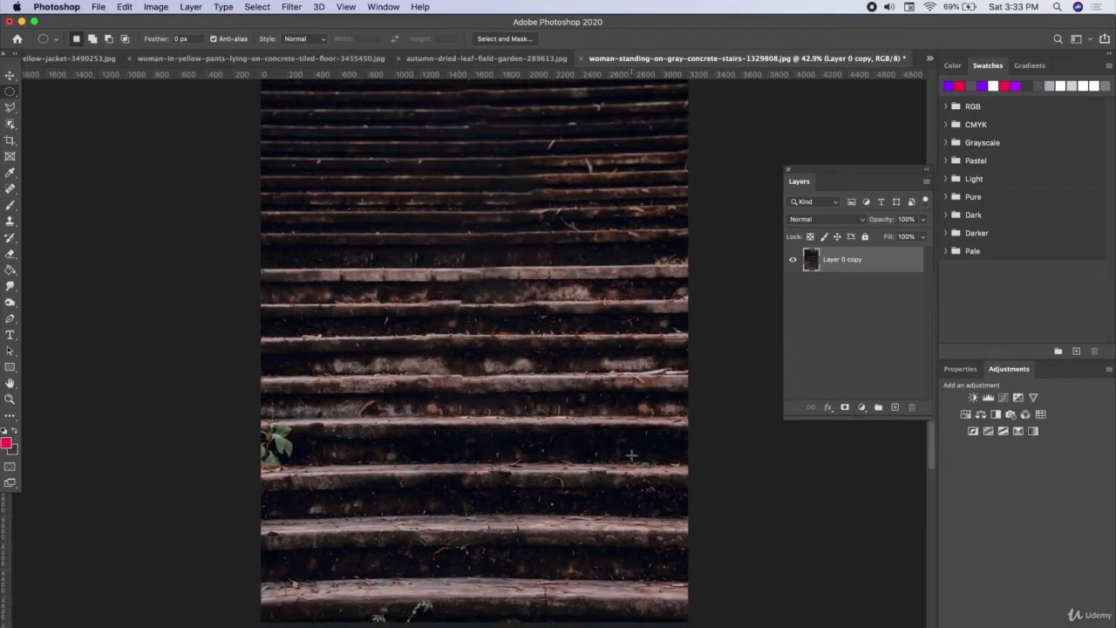
scroll(631, 454, down, 2)
scroll(633, 462, down, 1)
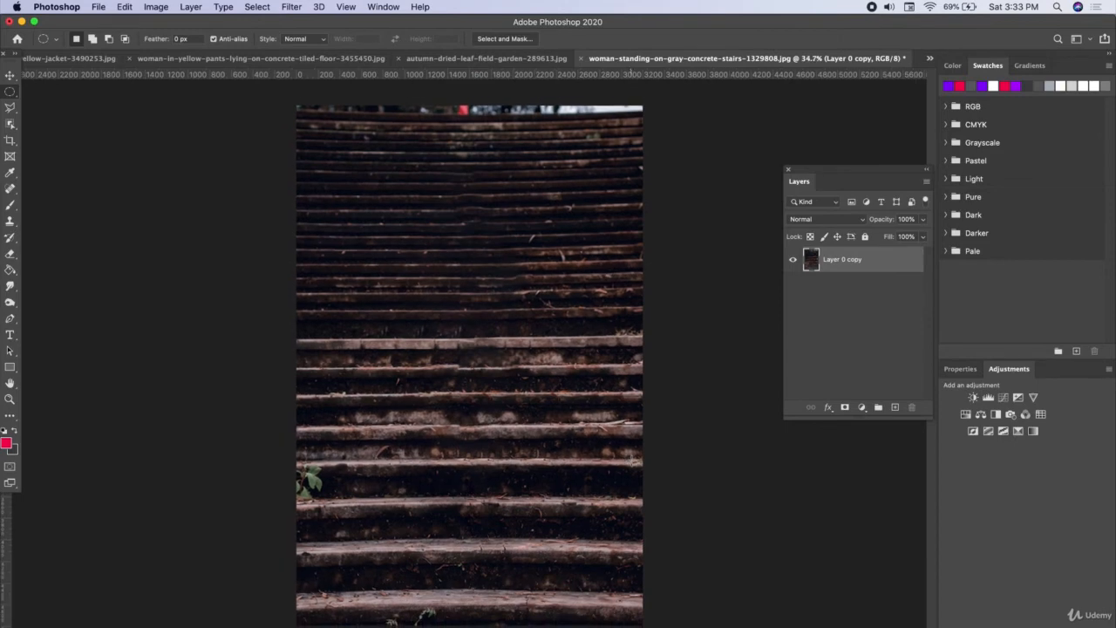
scroll(632, 464, down, 3)
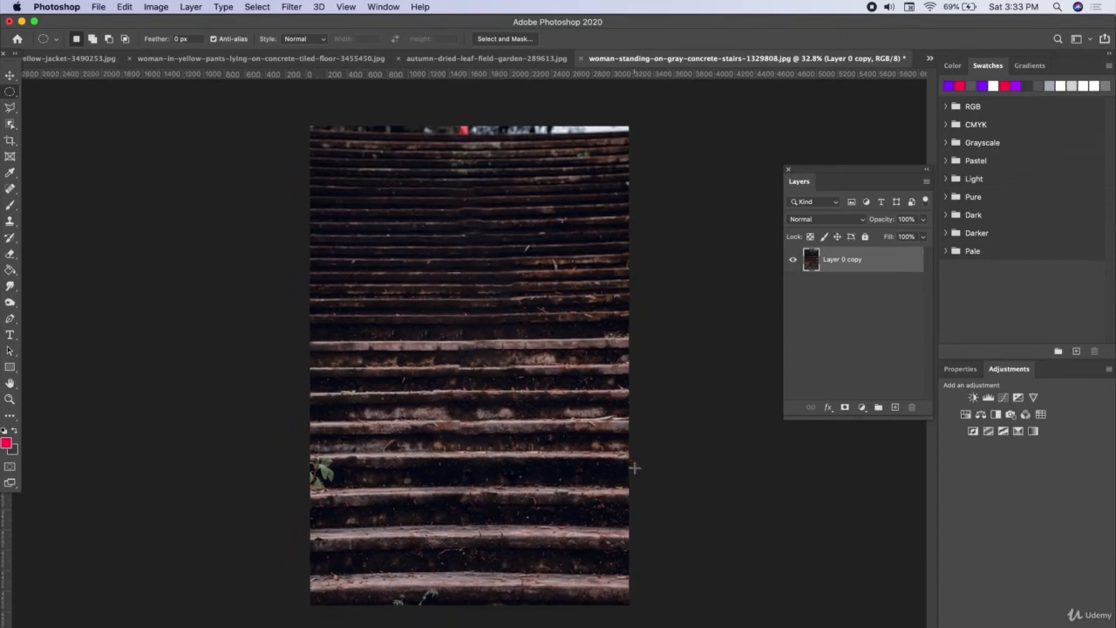
scroll(633, 468, down, 2)
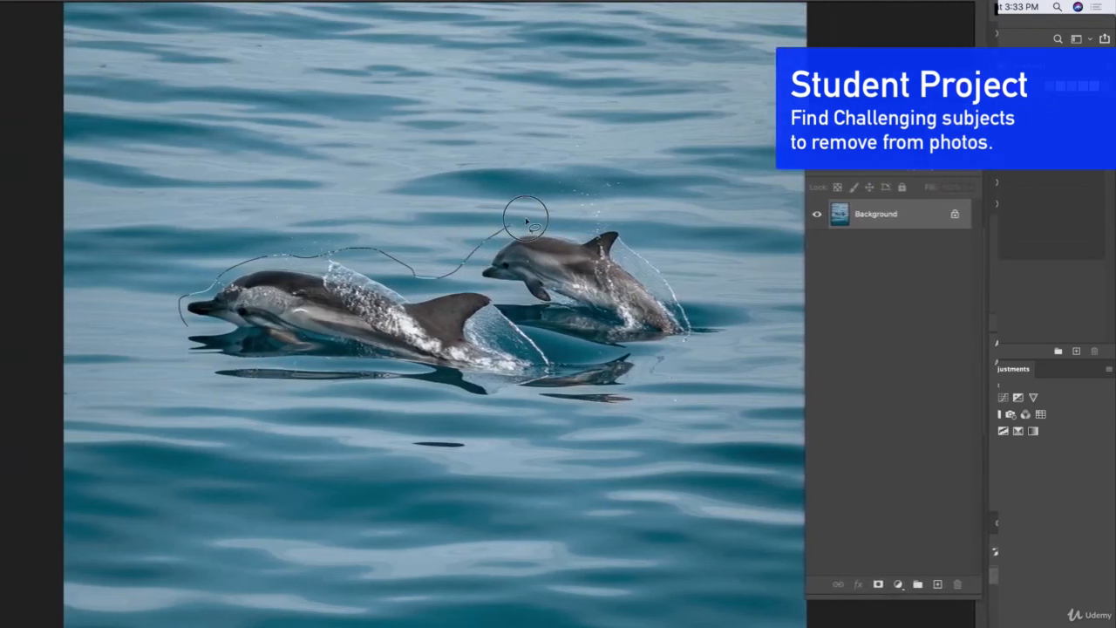
- Lasso both dolphins with their splashes and reflections, remove them with Content-Aware Fill output to a new layer, and deselect
mouse_move(526, 222)
mouse_down()
mouse_move(593, 207)
mouse_move(706, 281)
mouse_move(742, 326)
mouse_move(670, 373)
mouse_up()
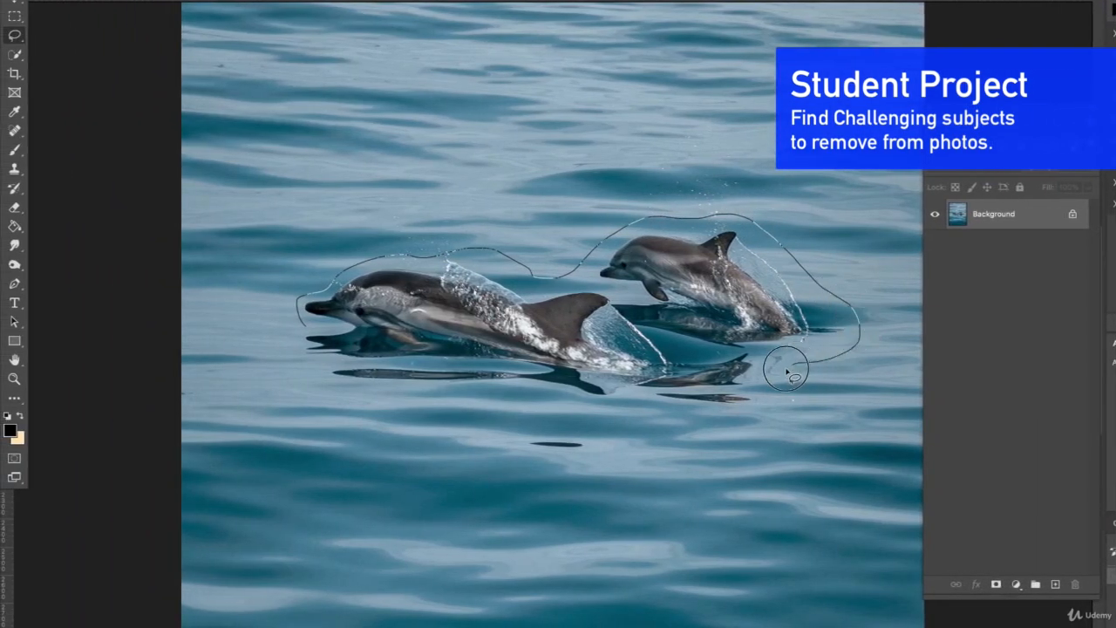
mouse_move(786, 373)
mouse_down()
mouse_move(707, 412)
mouse_move(600, 413)
mouse_move(305, 386)
mouse_move(304, 327)
mouse_up()
click(181, 1)
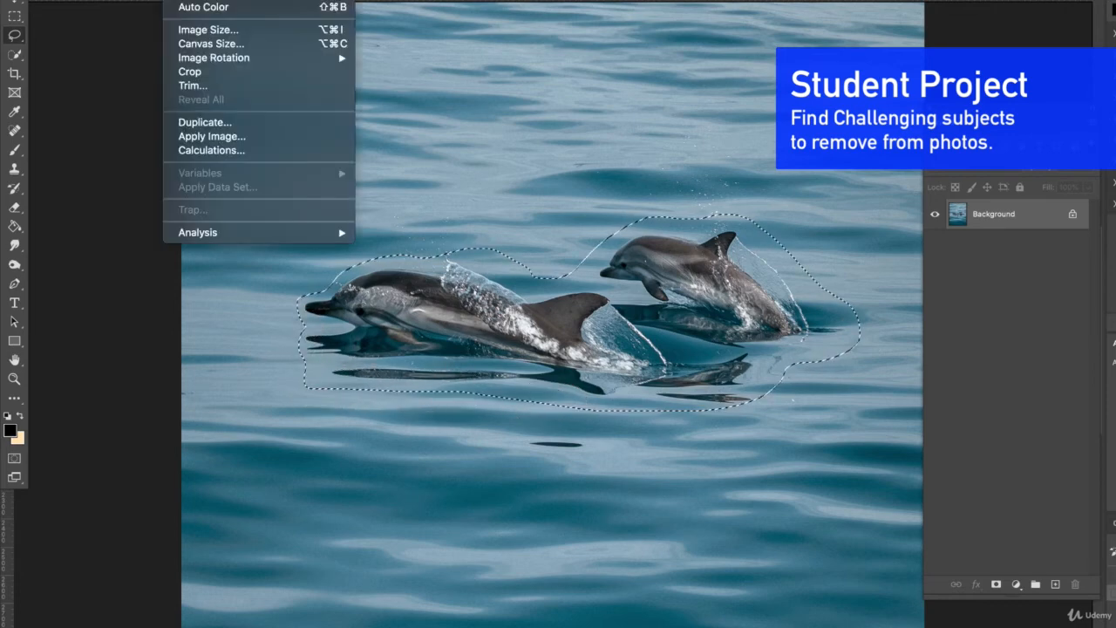
mouse_move(144, 1)
click(210, 179)
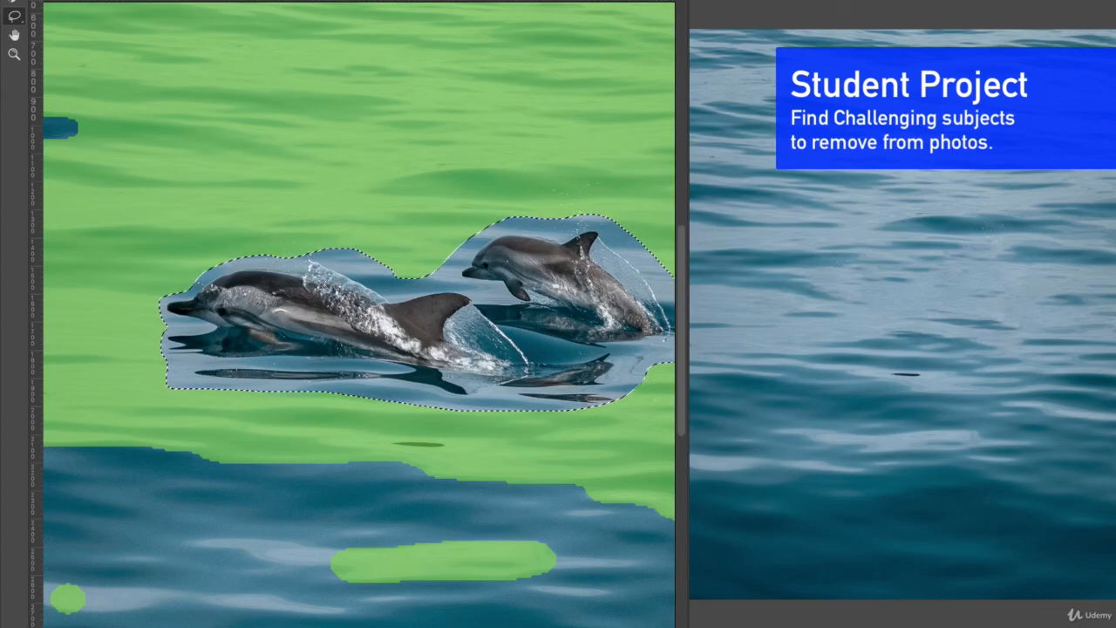
key(Return)
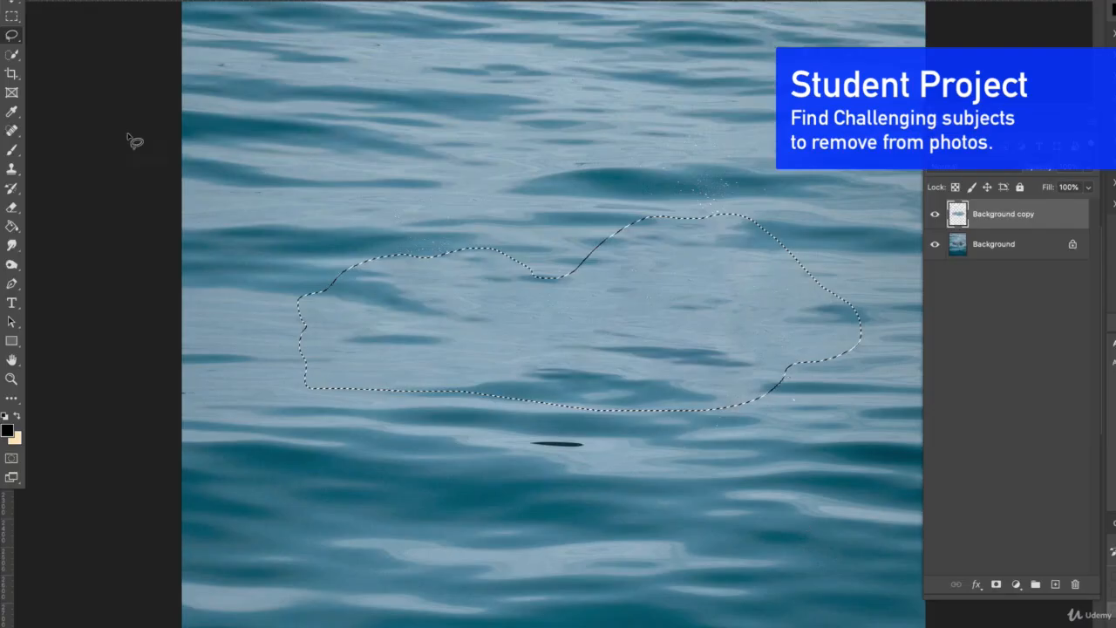
click(12, 15)
key(ctrl+d)
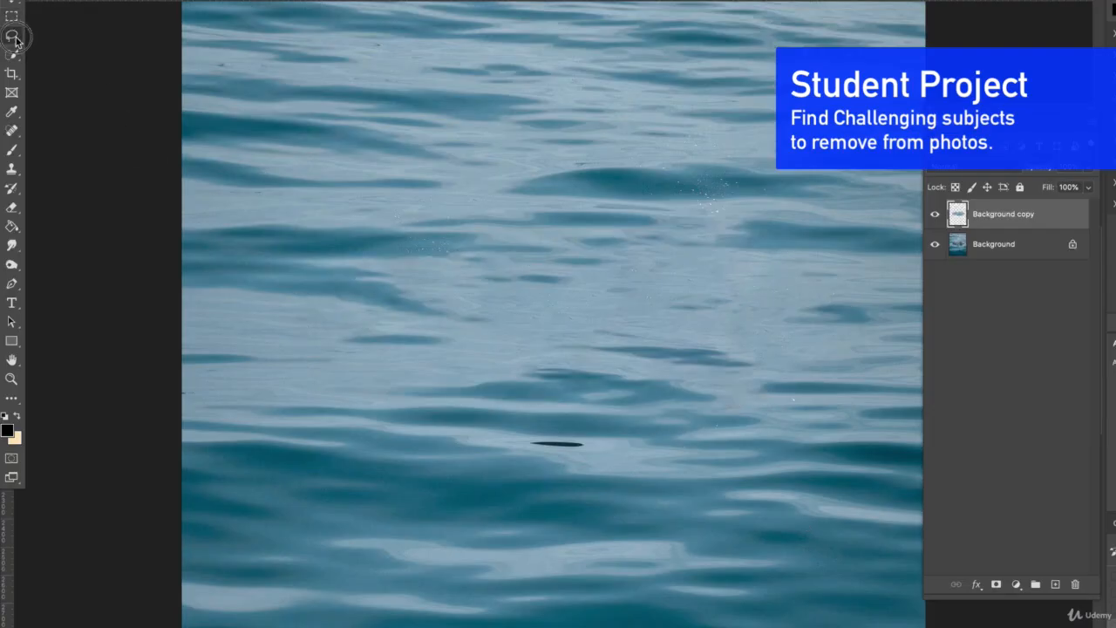
- Clone pale water over the small dark sliver below the removed dolphins, using a Soft Round Clone Stamp on the Background layer
right_click(11, 35)
click(70, 32)
click(10, 177)
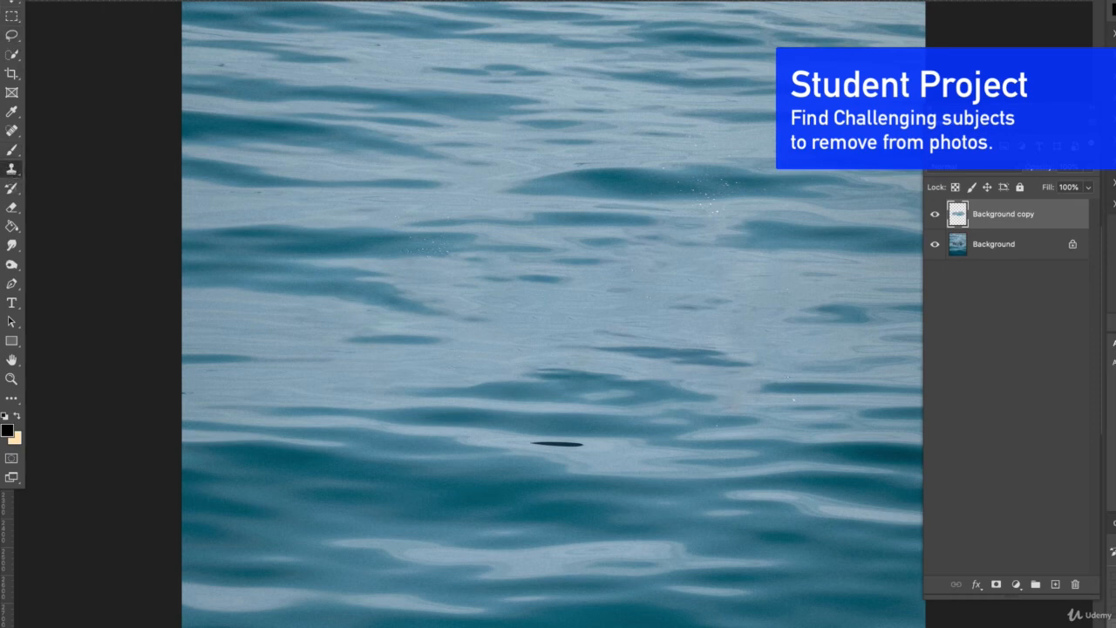
click(37, 1)
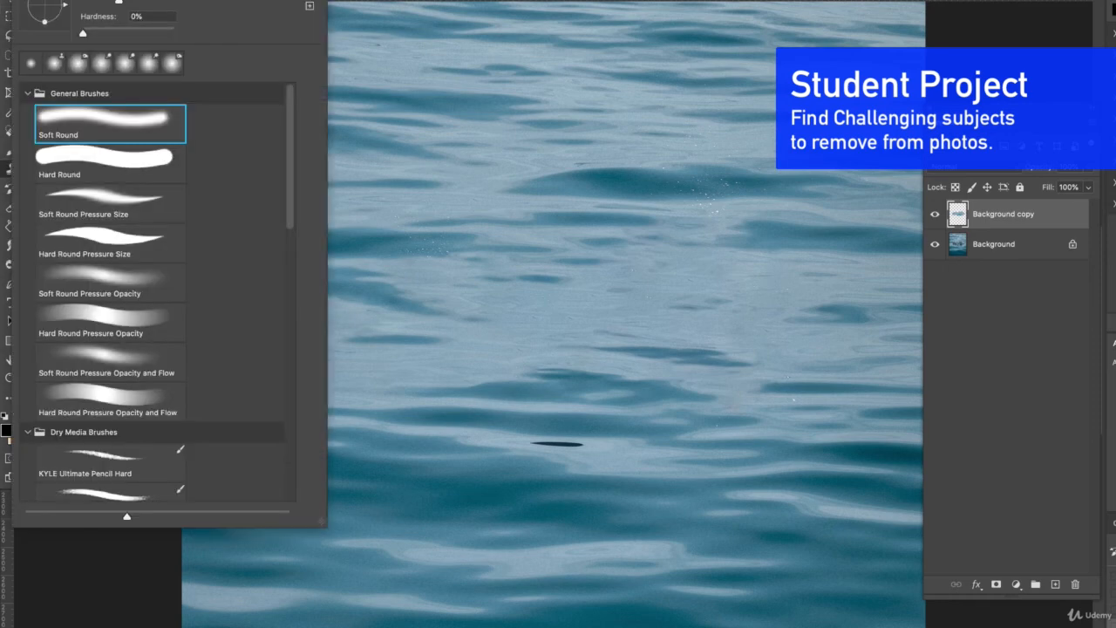
alt+click(478, 433)
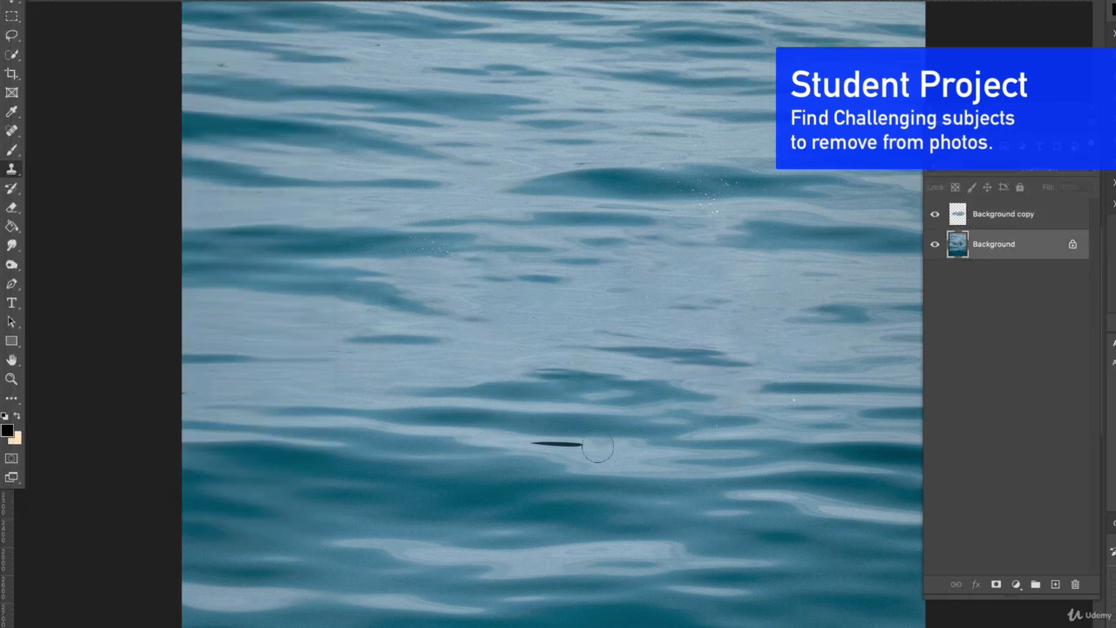
drag(593, 453, 501, 445)
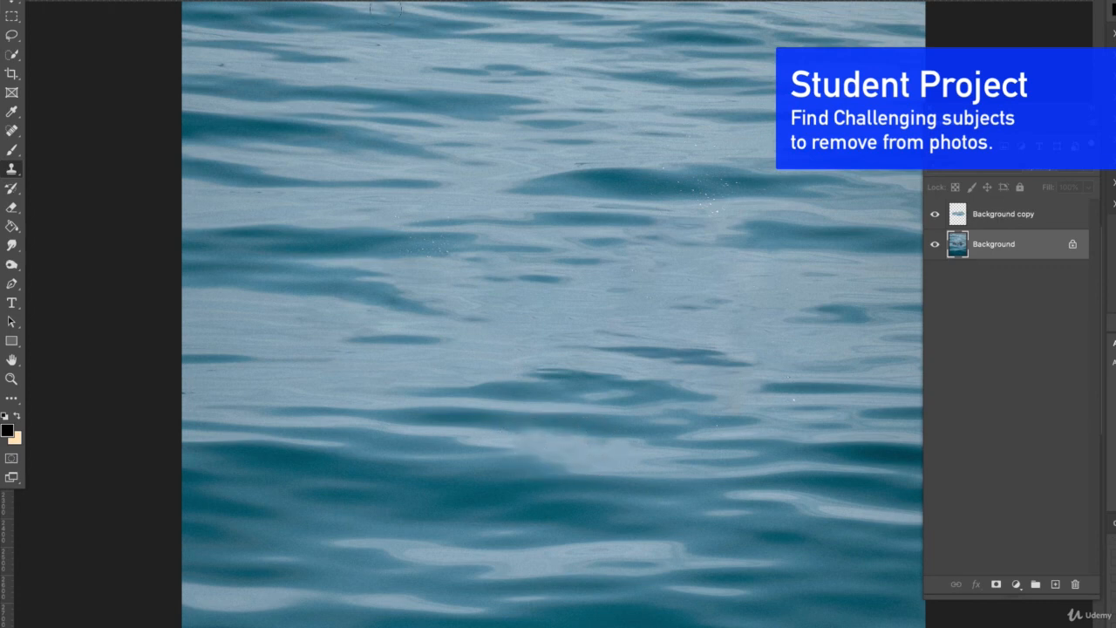
- Clone clean water over the leftover white splash droplets on the dark wave above the filled area
drag(682, 181, 725, 182)
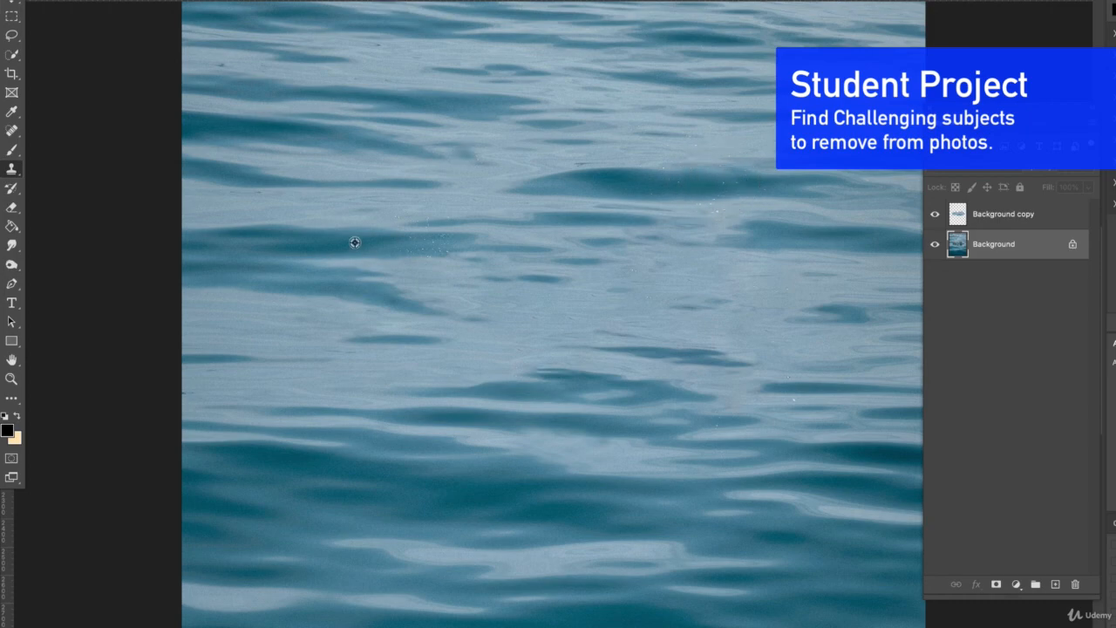